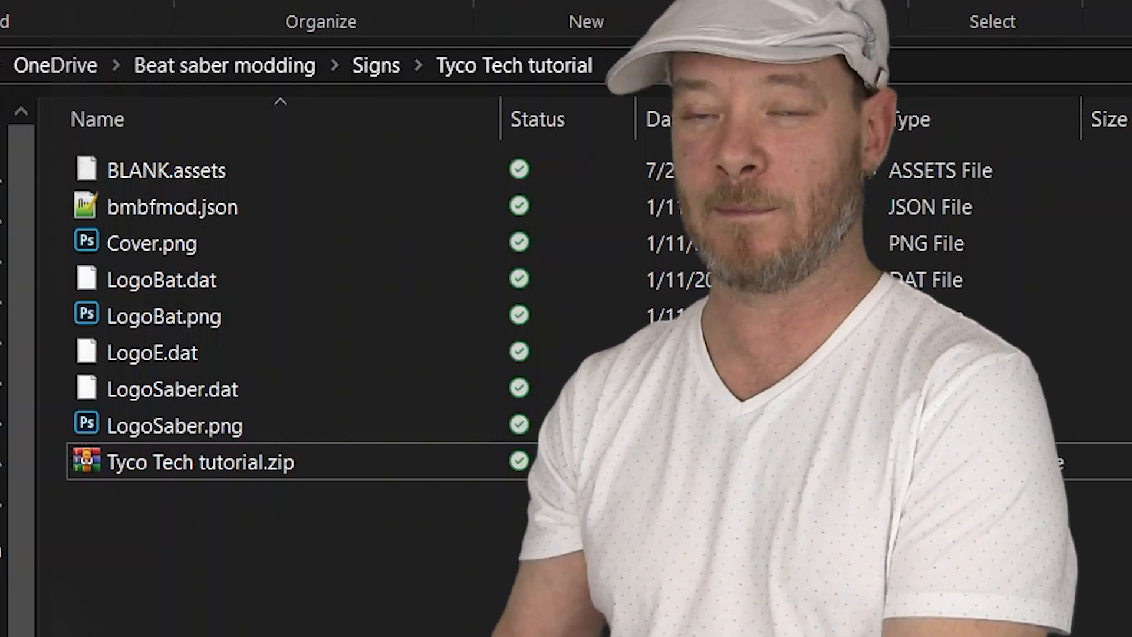
- Delete the Tyco Tech tutorial.zip archive from the Tyco Tech tutorial folder
{"action": "left_click", "coordinate": [185, 471]}
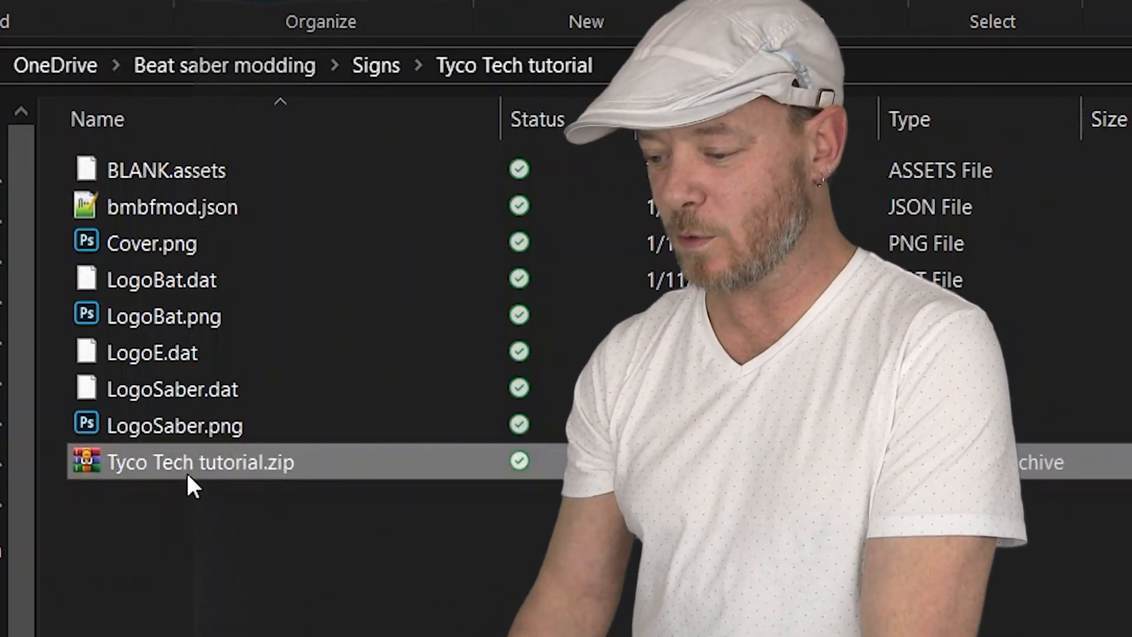
{"action": "key", "text": "Delete"}
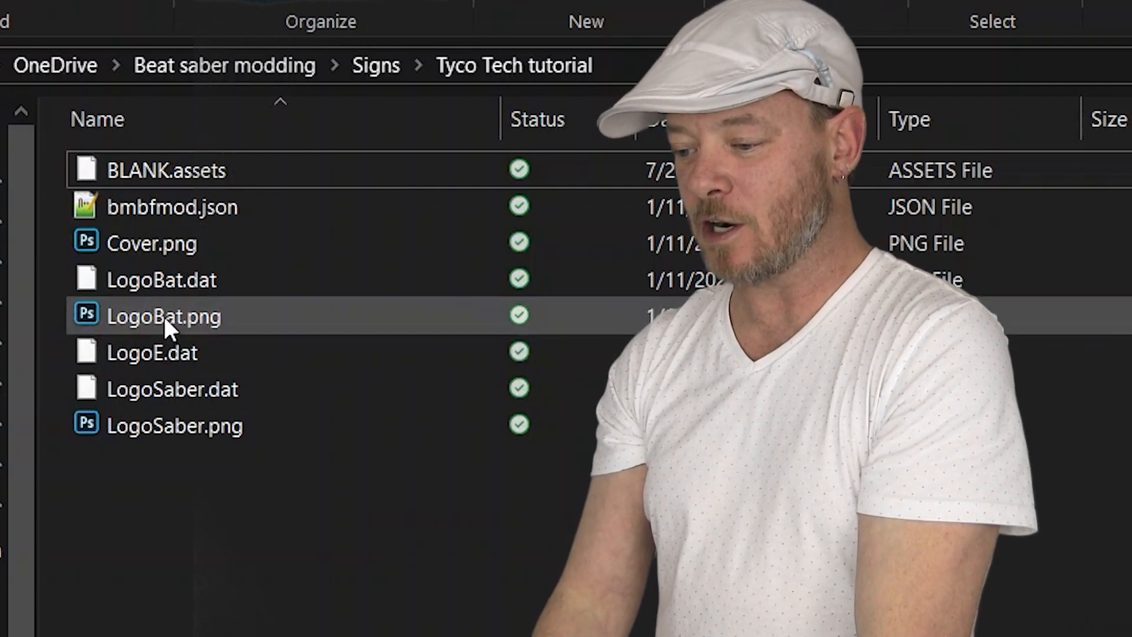
- Open LogoBat.png in Photoshop and save the red TYCO logo as a PNG, replacing the existing LogoBat.png
{"action": "mouse_move", "coordinate": [164, 317]}
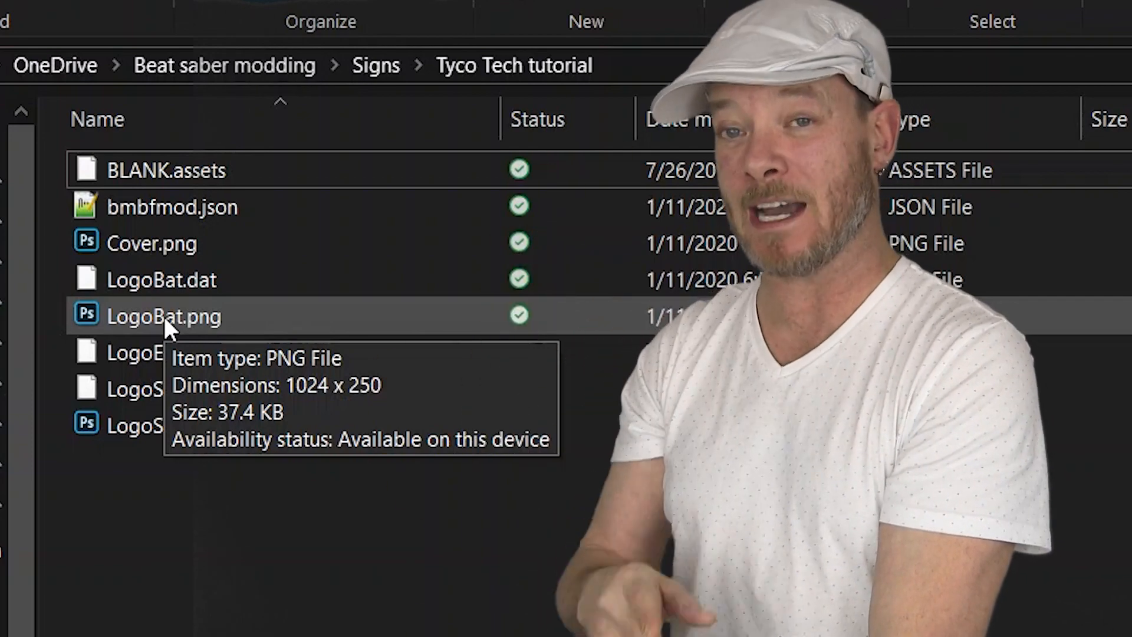
{"action": "left_click", "coordinate": [164, 317]}
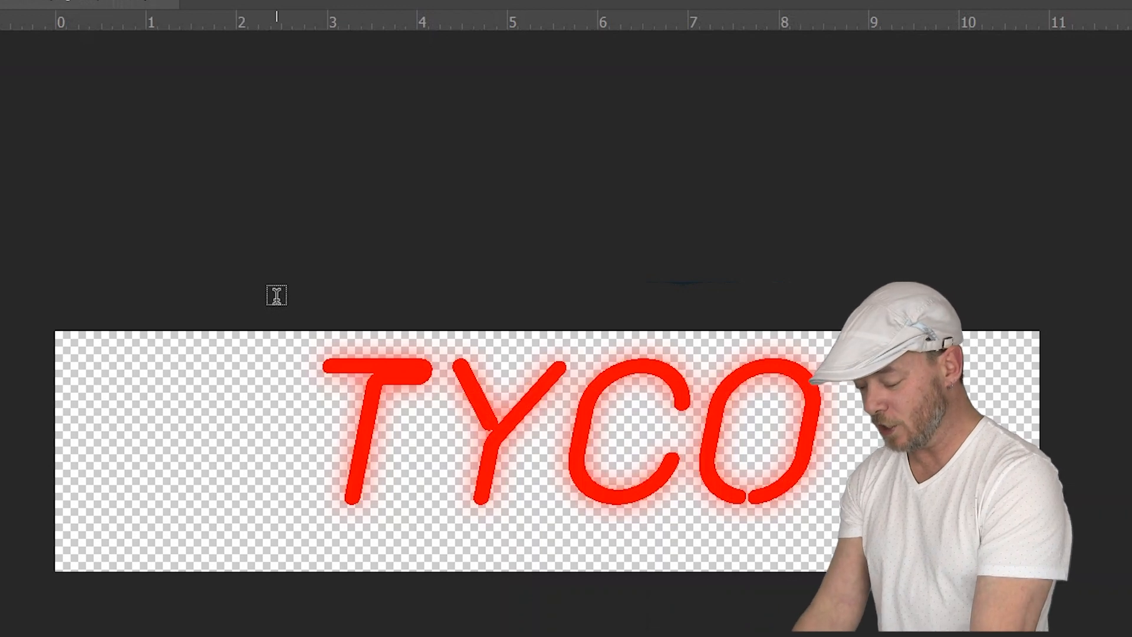
{"action": "key", "text": "v"}
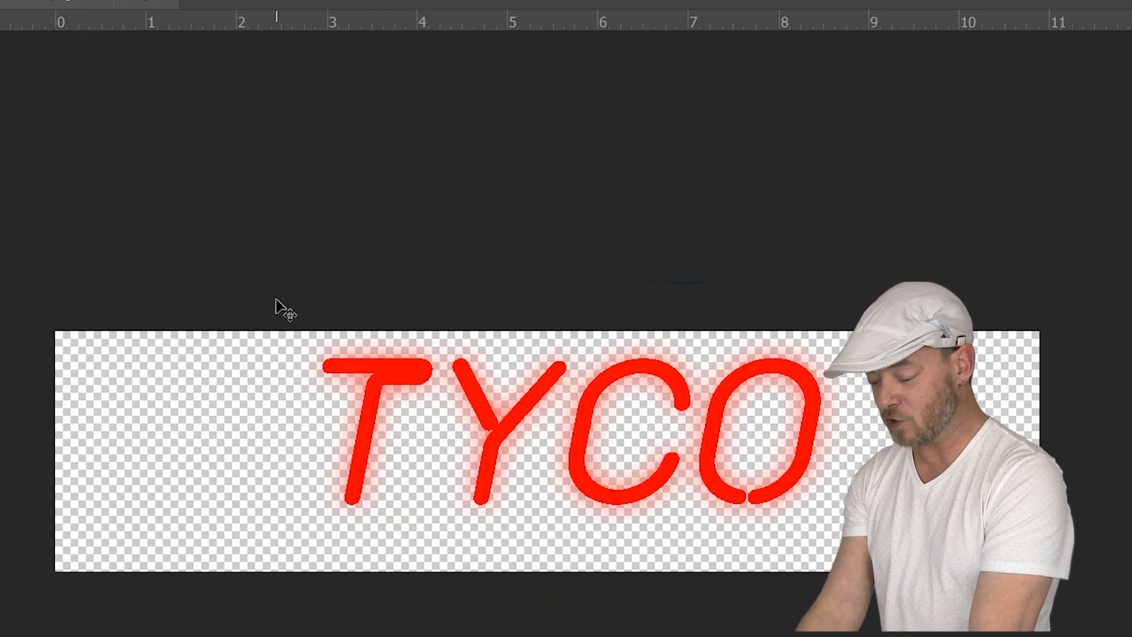
{"action": "key", "text": "t"}
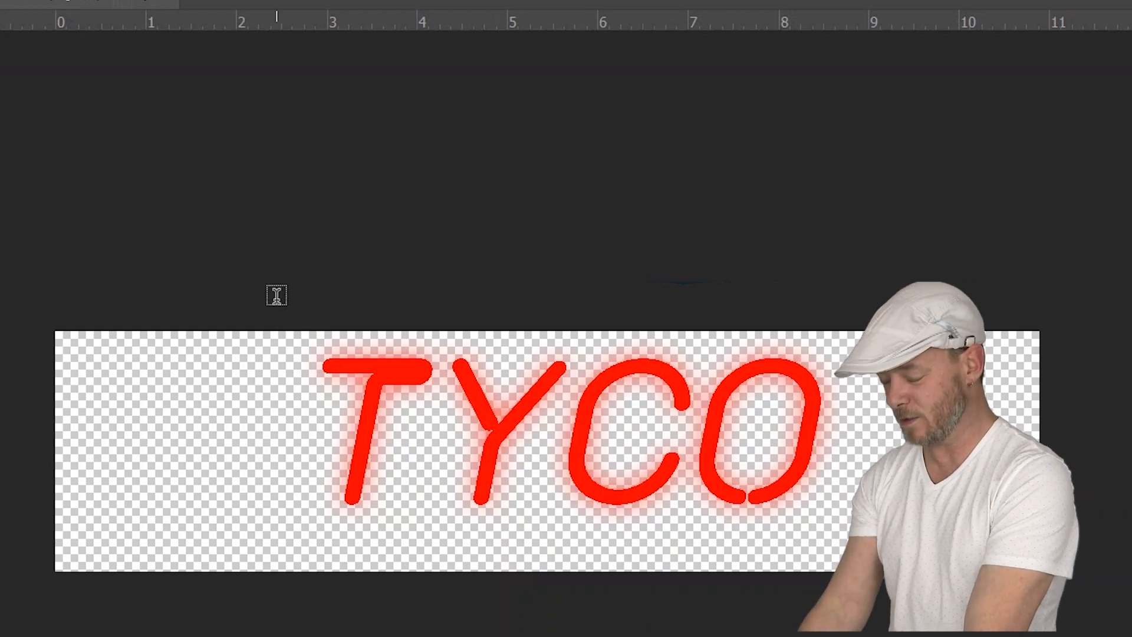
{"action": "key", "text": "ctrl+shift+s"}
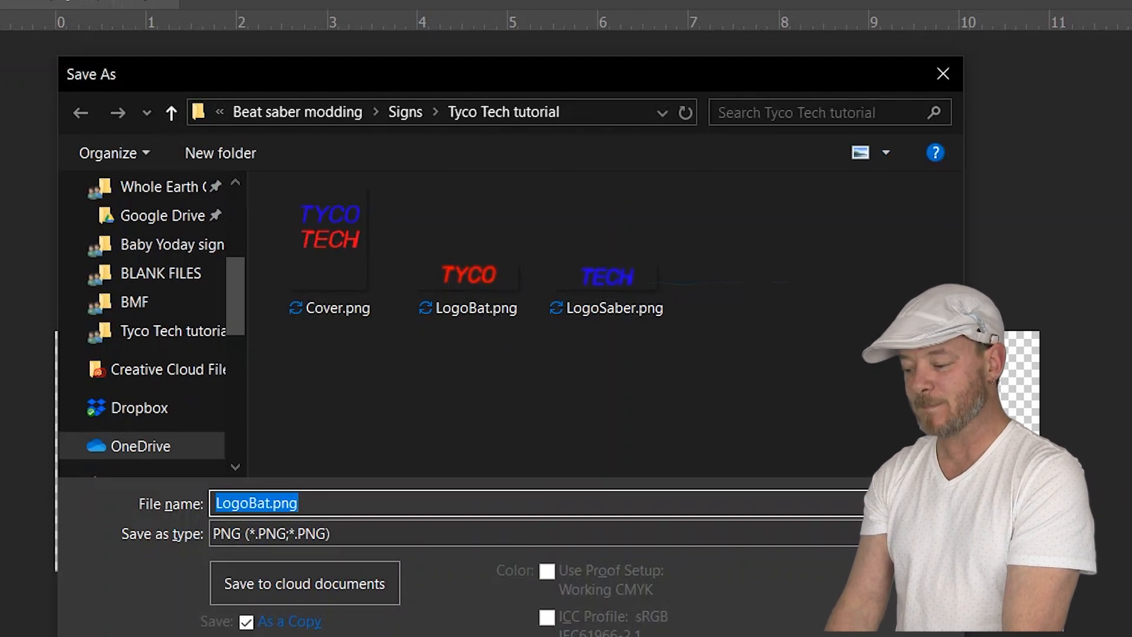
{"action": "key", "text": "Return"}
{"action": "left_click", "coordinate": [805, 416]}
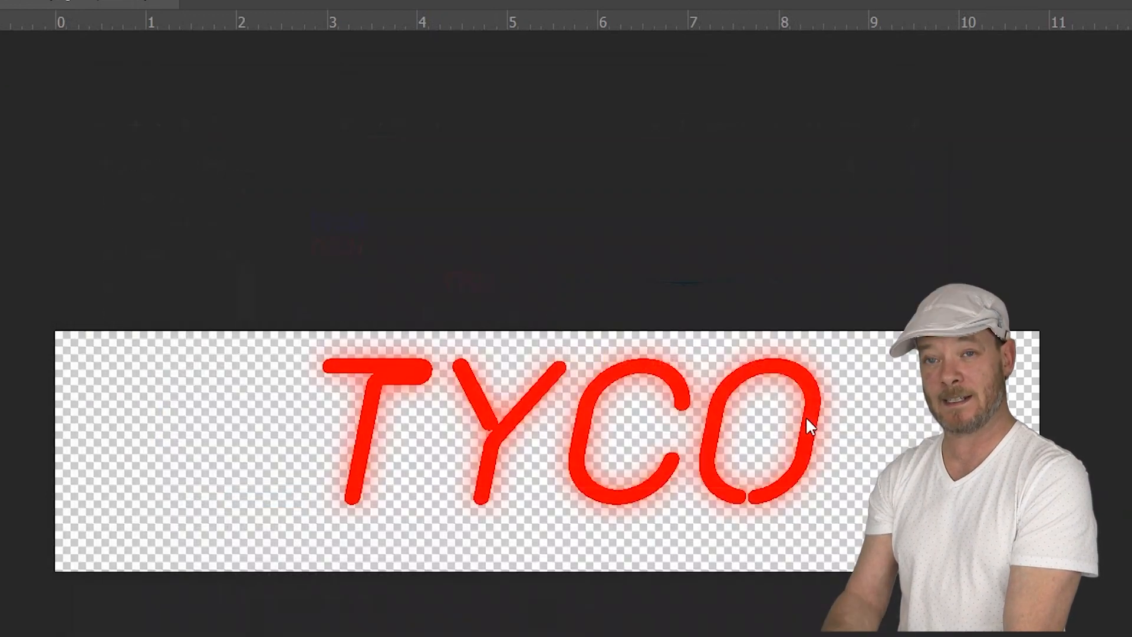
{"action": "left_click", "coordinate": [922, 195]}
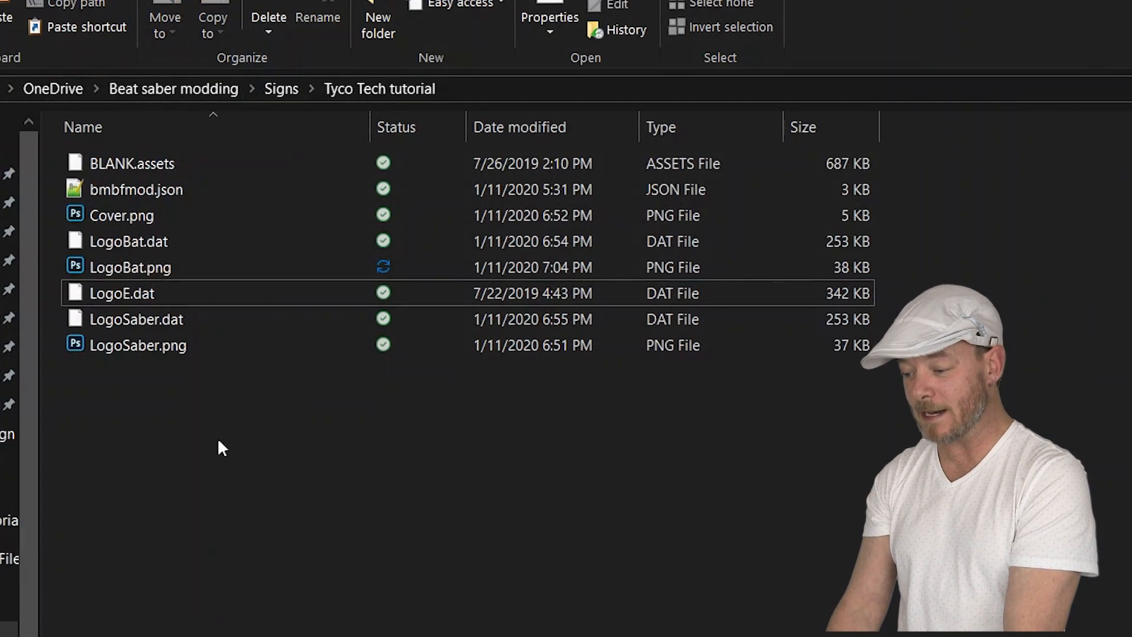
- Open LogoSaber.png in Photoshop and save the blue TECH logo over the existing LogoSaber.png with the large file size option
{"action": "left_click", "coordinate": [127, 347]}
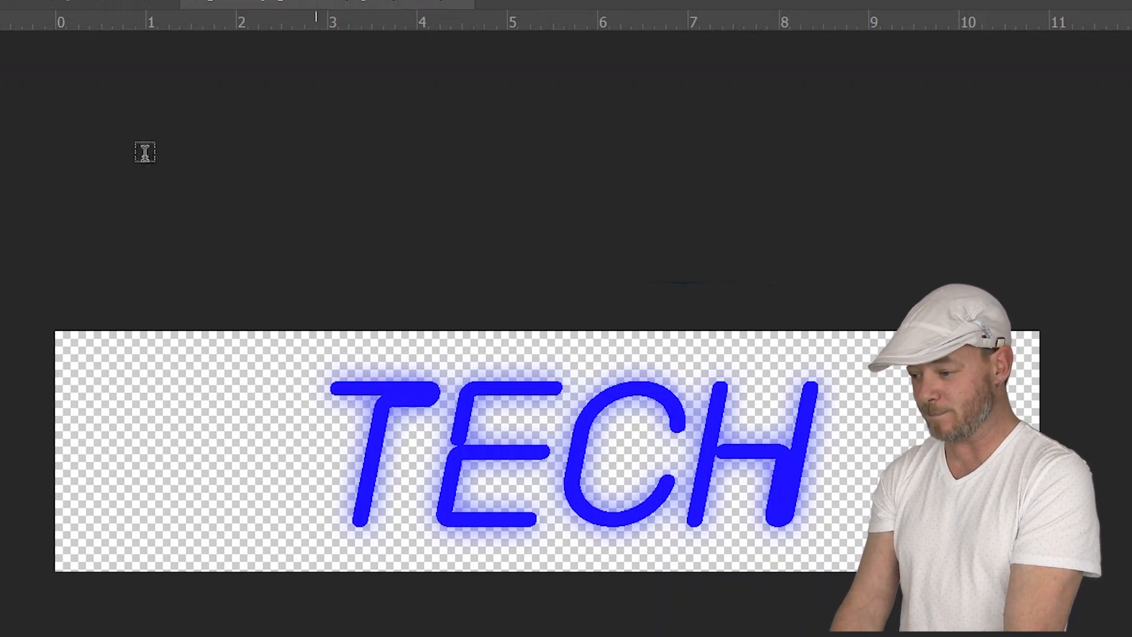
{"action": "left_click", "coordinate": [43, 5]}
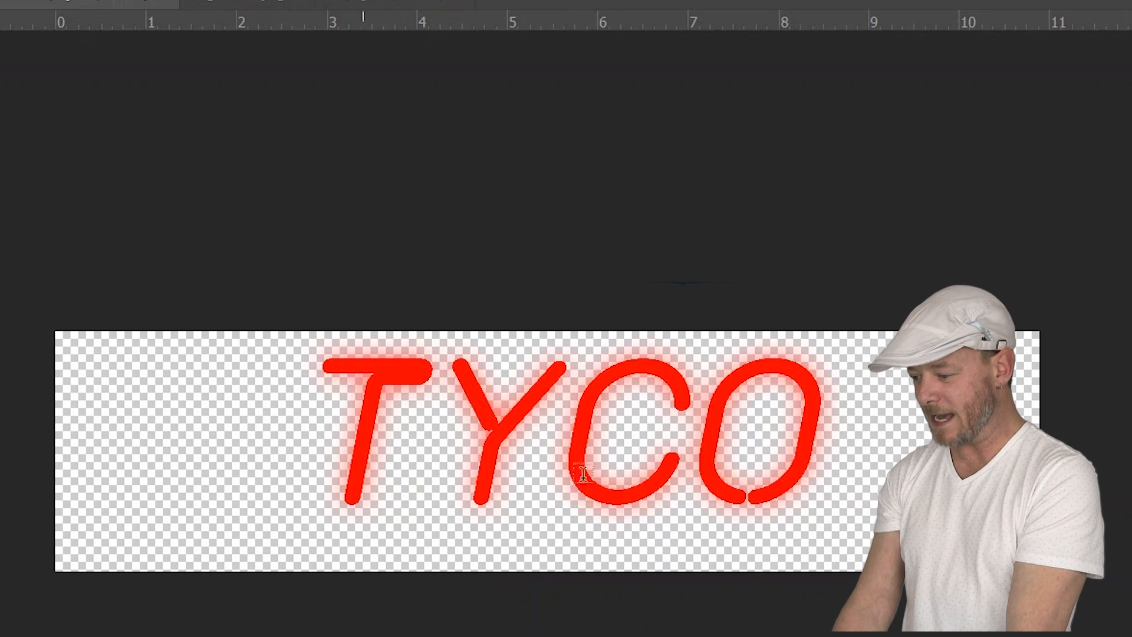
{"action": "left_click", "coordinate": [304, 5]}
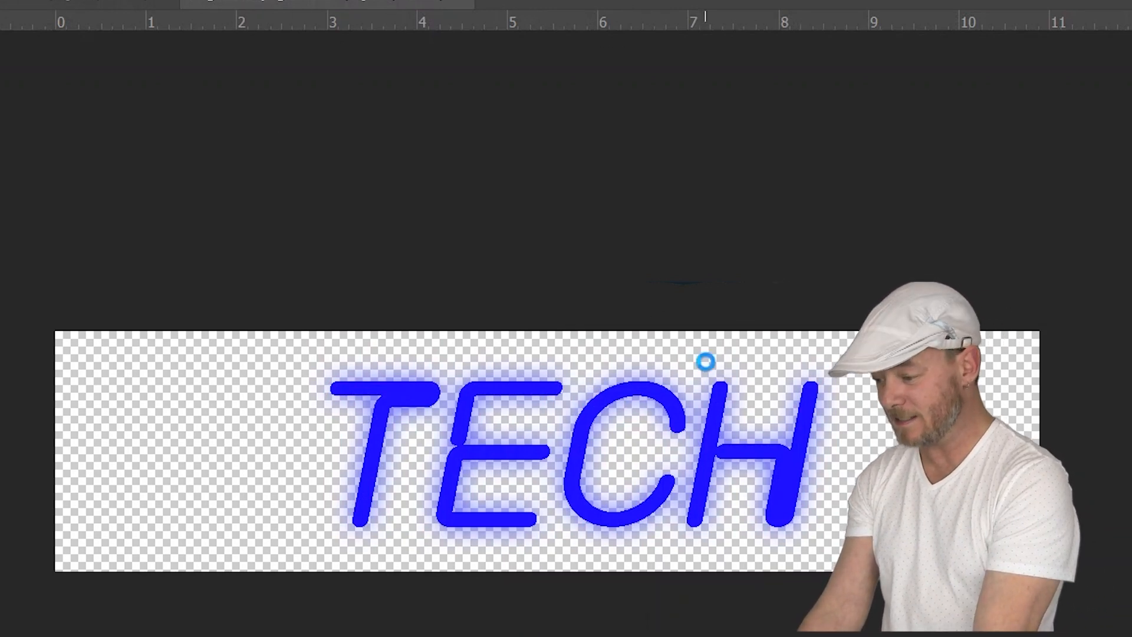
{"action": "key", "text": "ctrl+shift+s"}
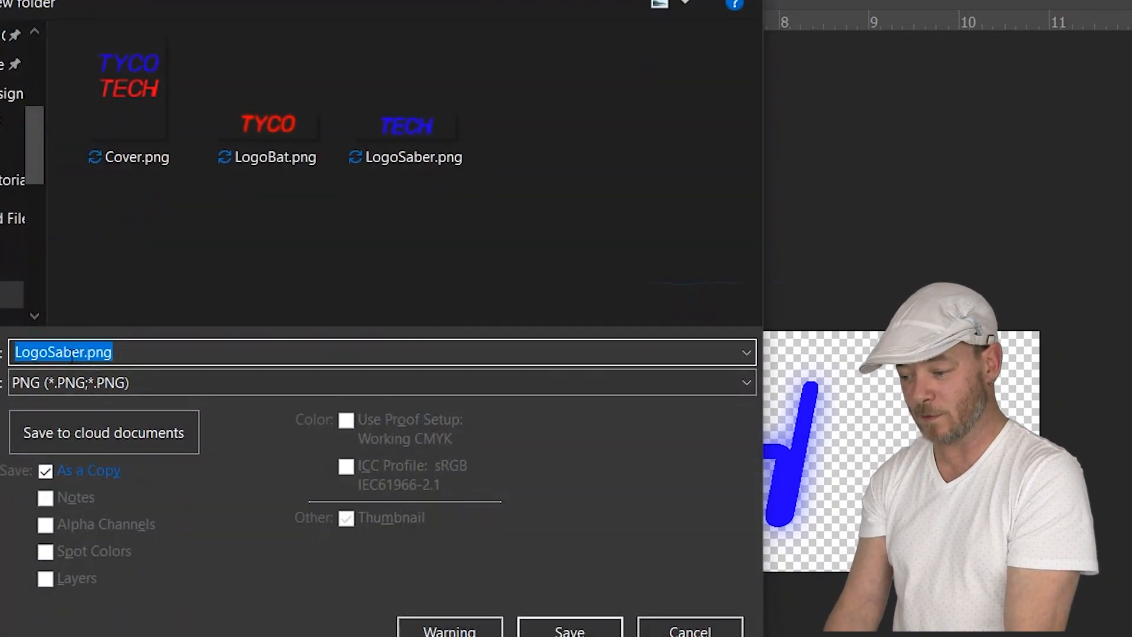
{"action": "left_click", "coordinate": [548, 630]}
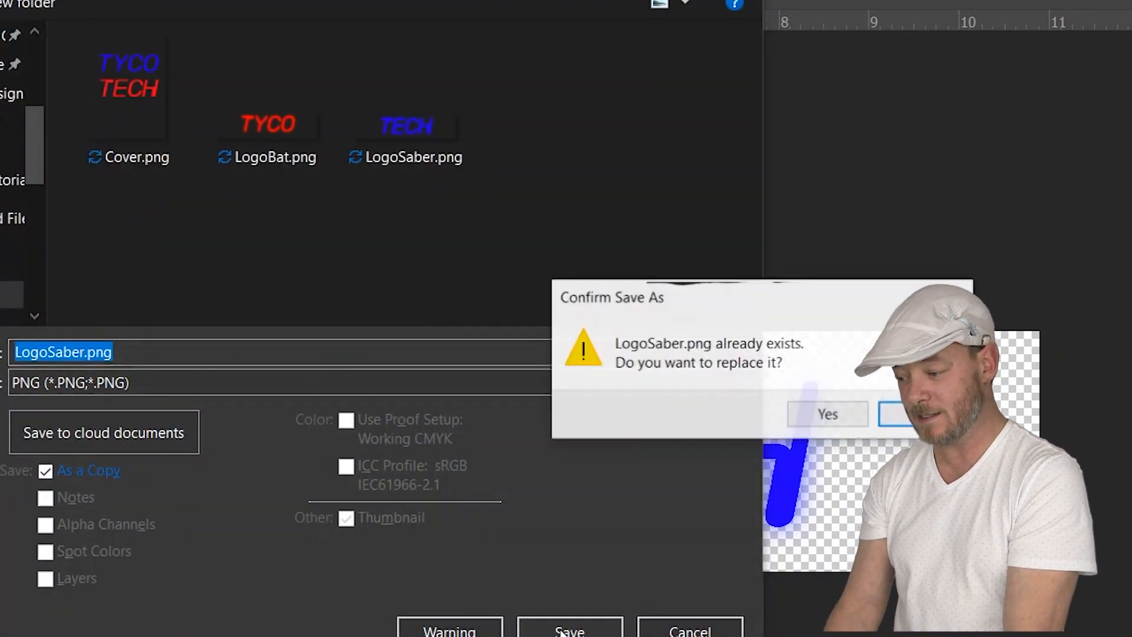
{"action": "left_click", "coordinate": [829, 425]}
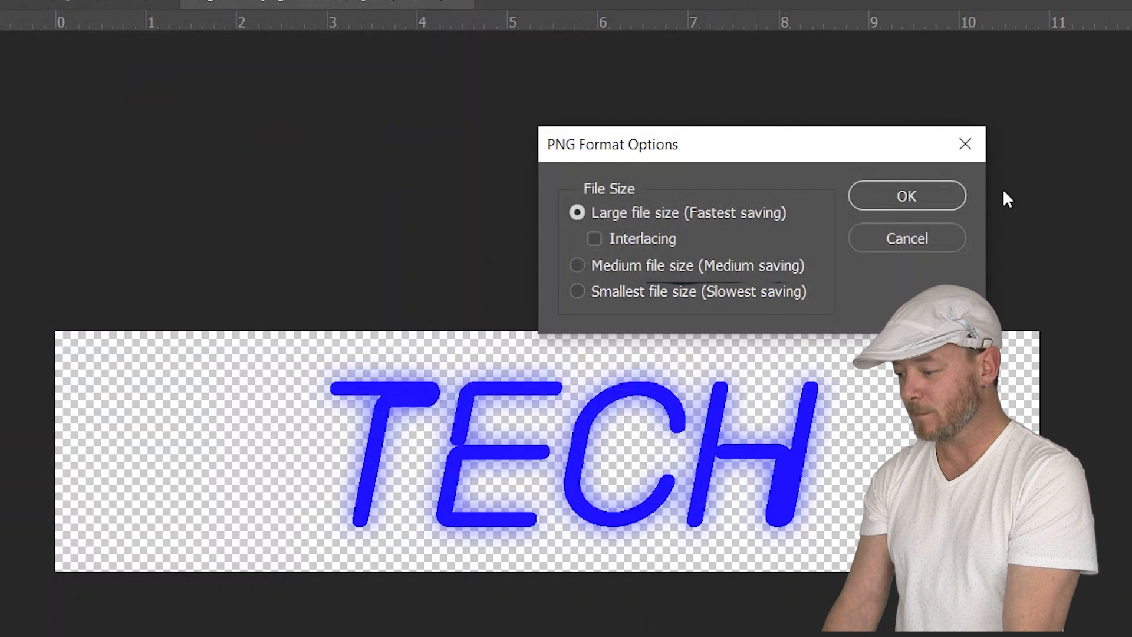
{"action": "left_click", "coordinate": [939, 196]}
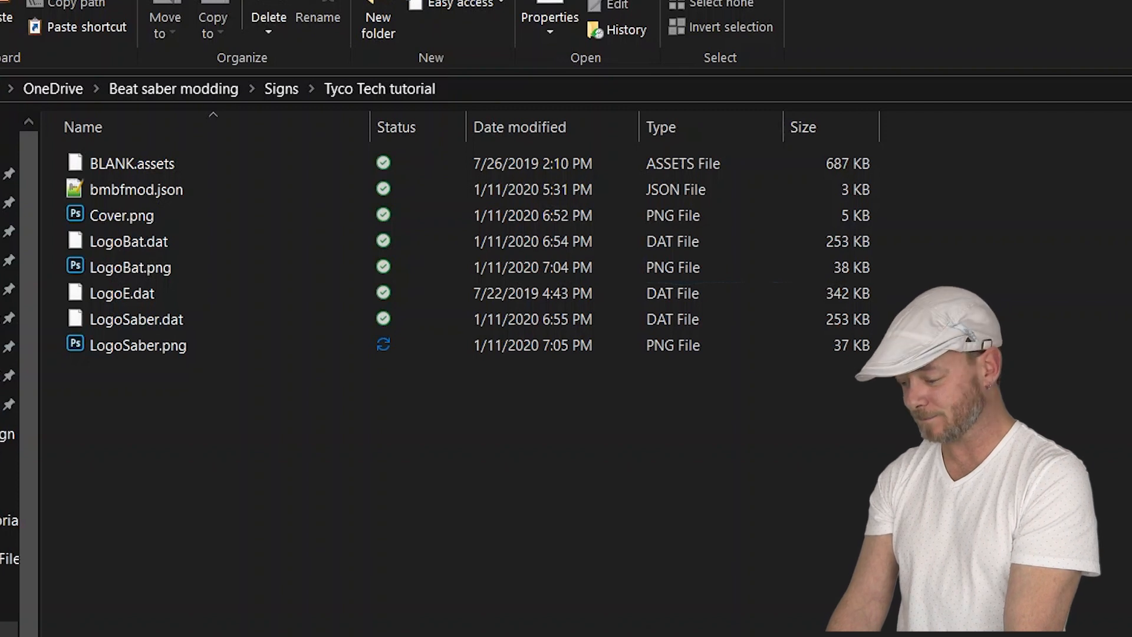
{"action": "left_click", "coordinate": [943, 413]}
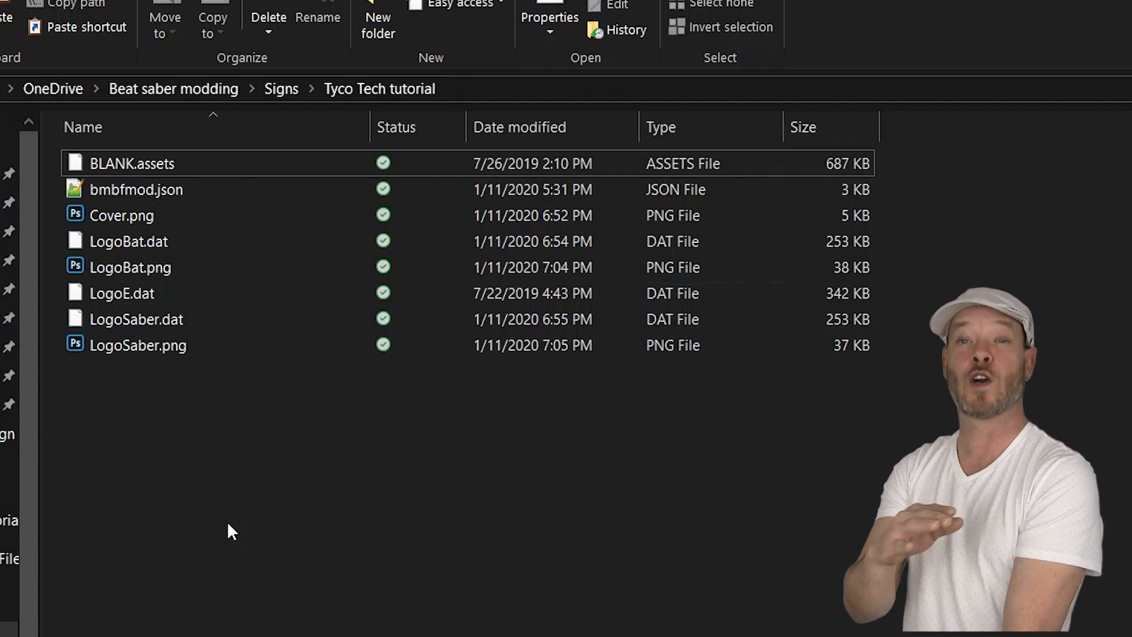
- Open Cover.png in Photoshop and save the Tyco Tech cover over the existing Cover.png with the large file size option
{"action": "double_click", "coordinate": [137, 217]}
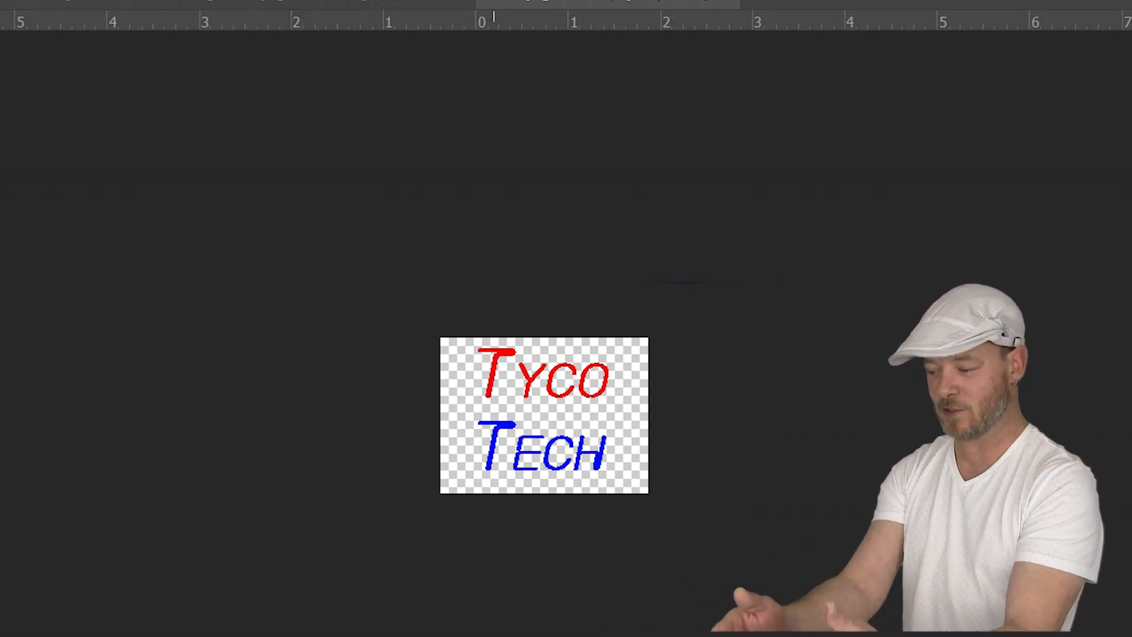
{"action": "key", "text": "ctrl+shift+s"}
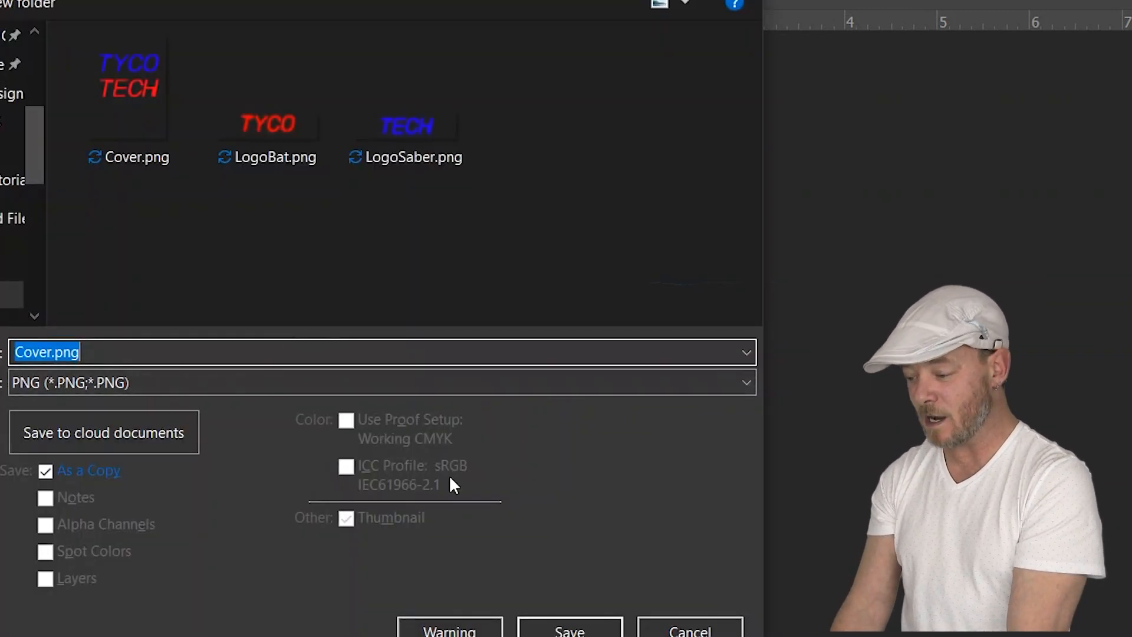
{"action": "left_click", "coordinate": [561, 631]}
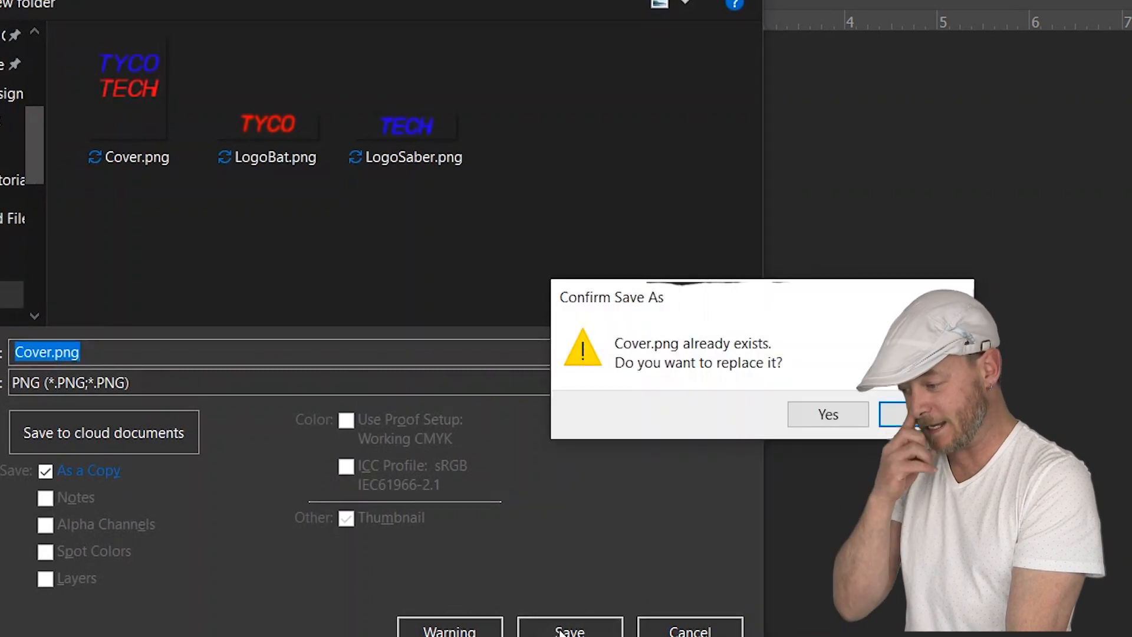
{"action": "left_click", "coordinate": [843, 418]}
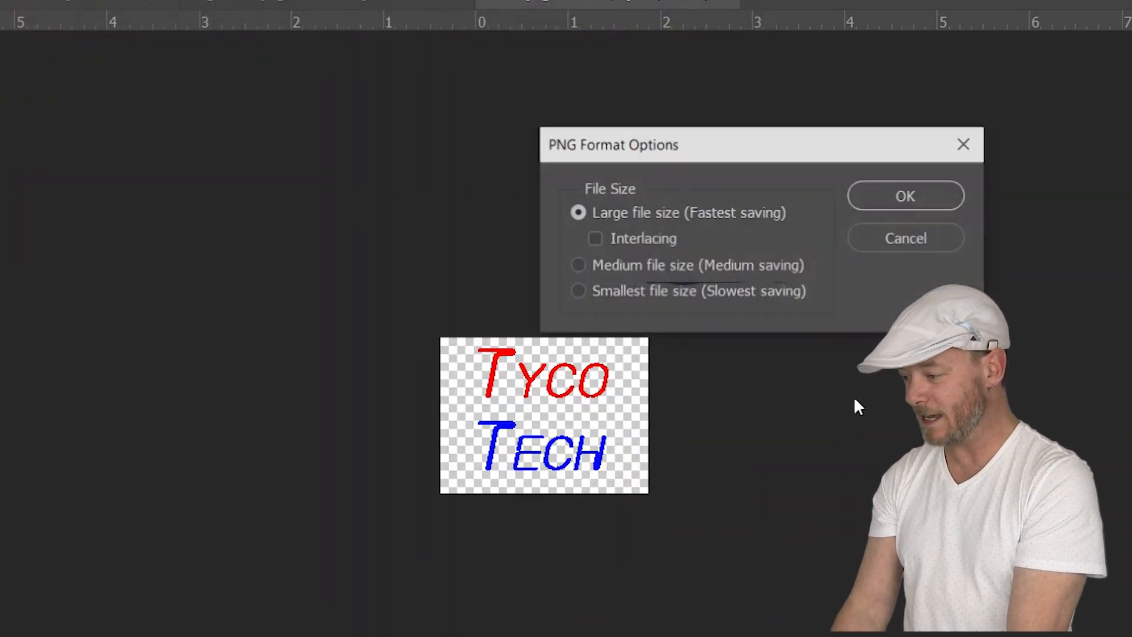
{"action": "left_click", "coordinate": [936, 190]}
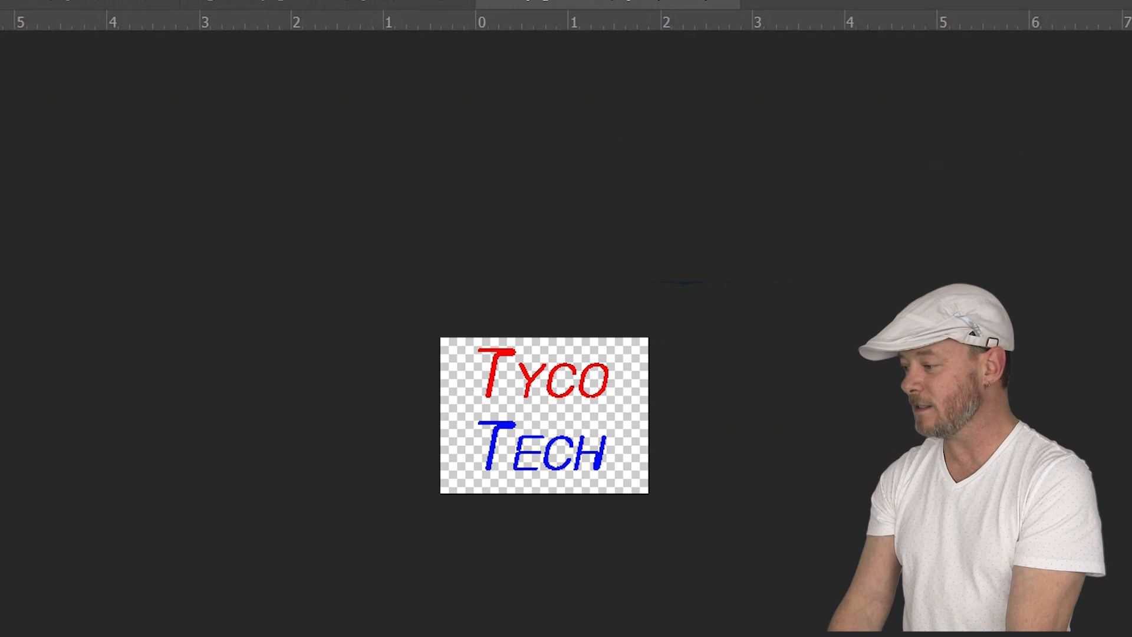
{"action": "key", "text": "ctrl+w"}
- Launch AssetBundleExtractor.exe from its 64bit folder and open BLANK.assets from the Tyco Tech tutorial folder
{"action": "key", "text": "alt+Tab"}
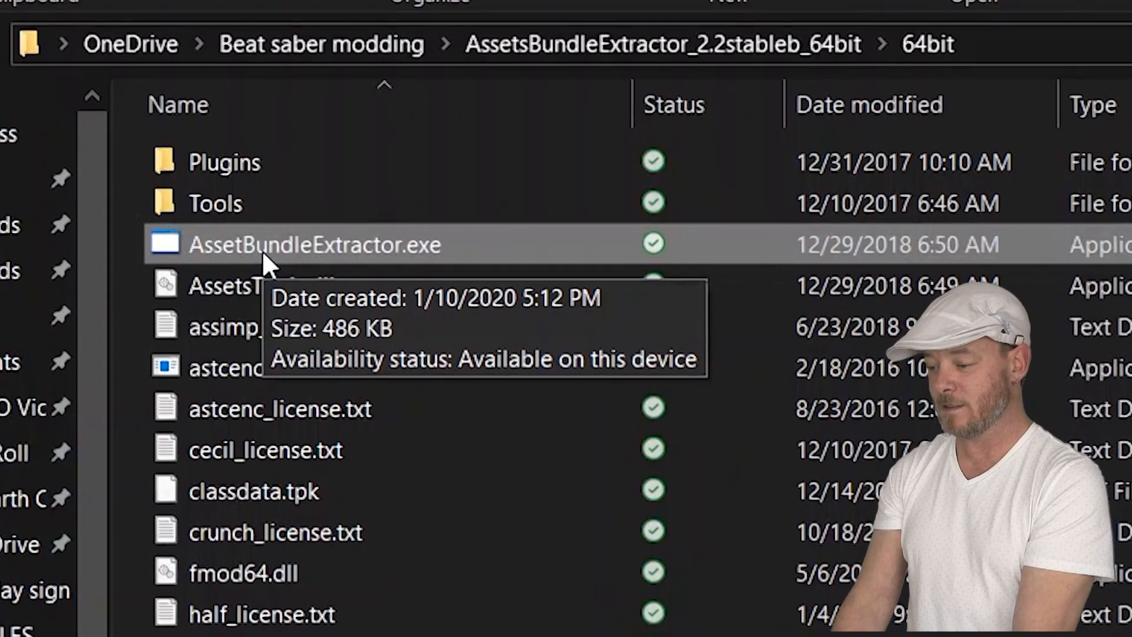
{"action": "double_click", "coordinate": [243, 214]}
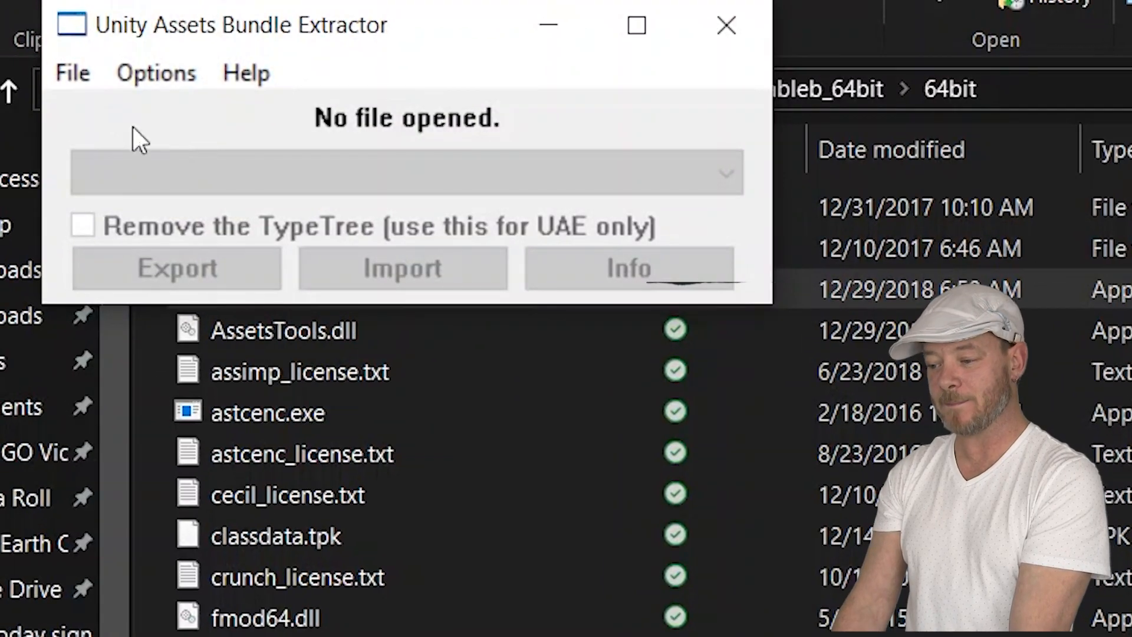
{"action": "left_click", "coordinate": [72, 69]}
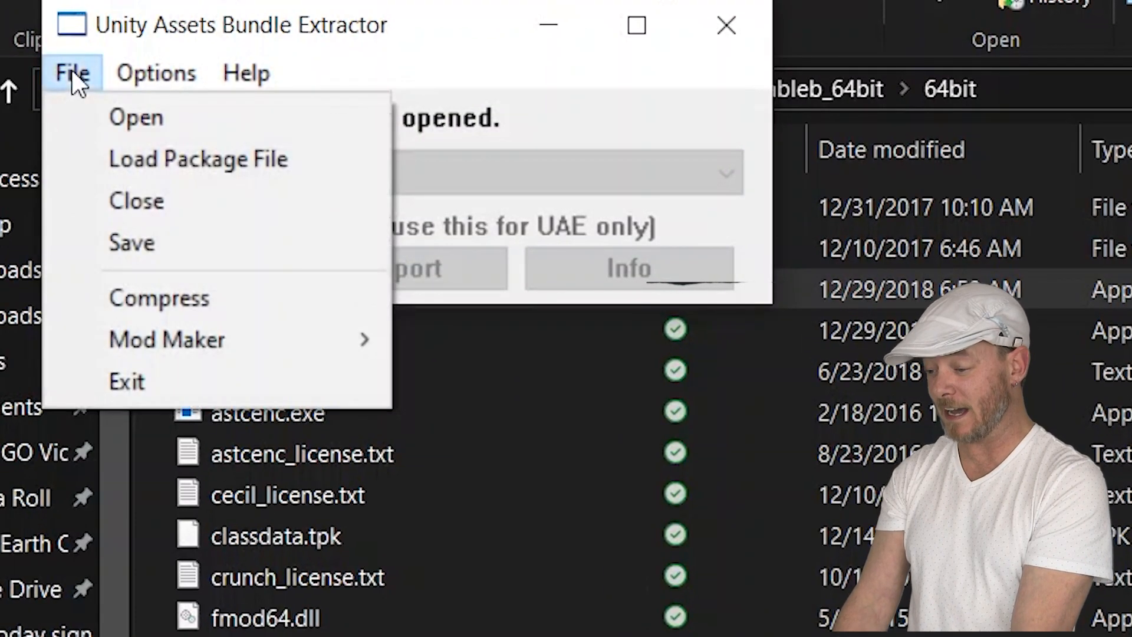
{"action": "left_click", "coordinate": [126, 111]}
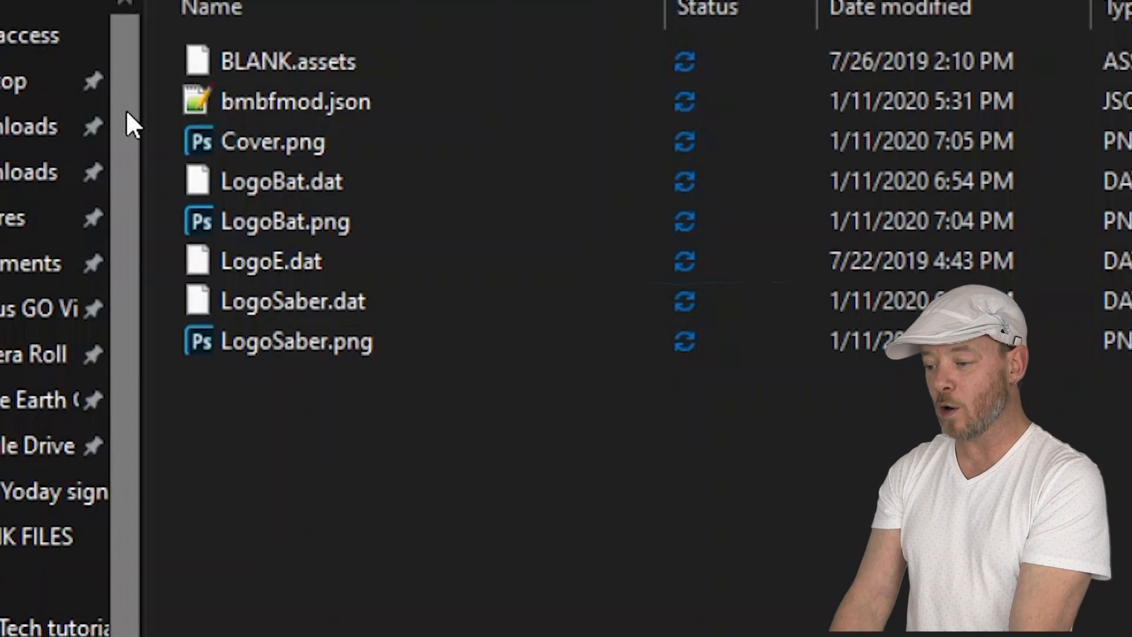
{"action": "left_click", "coordinate": [315, 67]}
{"action": "double_click", "coordinate": [313, 66]}
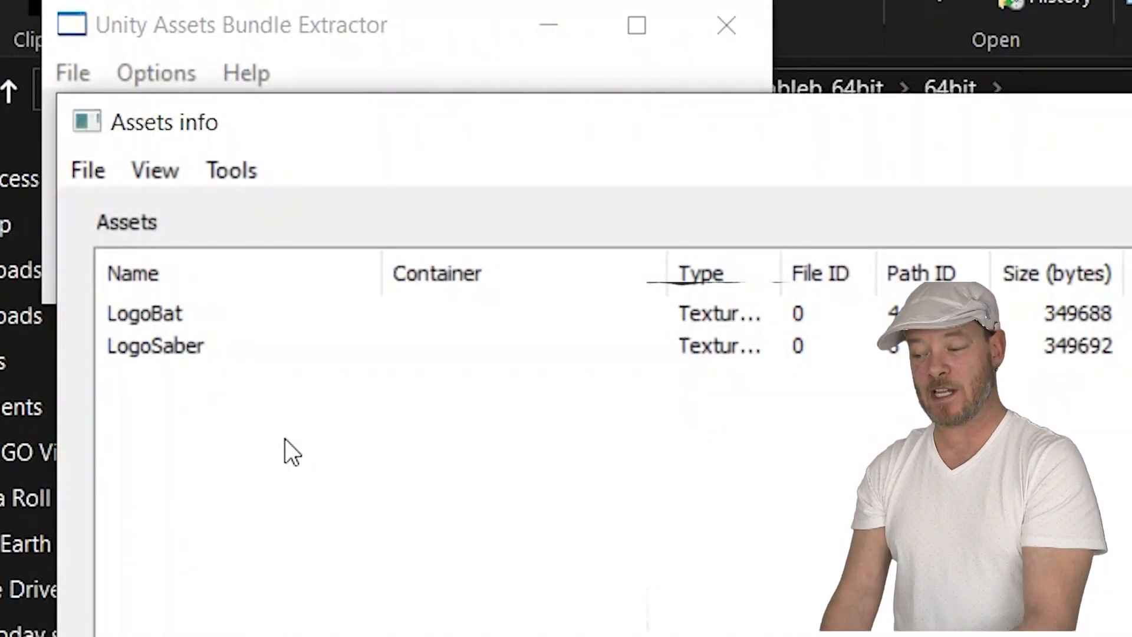
- Open the LogoBat texture asset for editing with the Edit plugin
{"action": "left_click", "coordinate": [124, 260]}
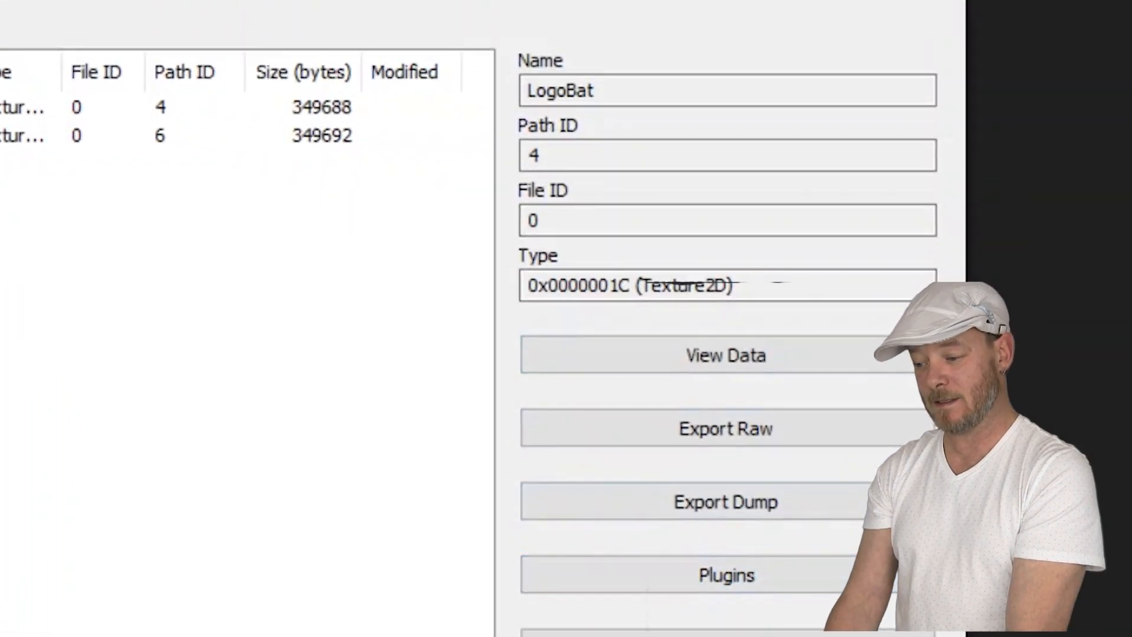
{"action": "left_click", "coordinate": [726, 575]}
{"action": "left_click", "coordinate": [95, 118]}
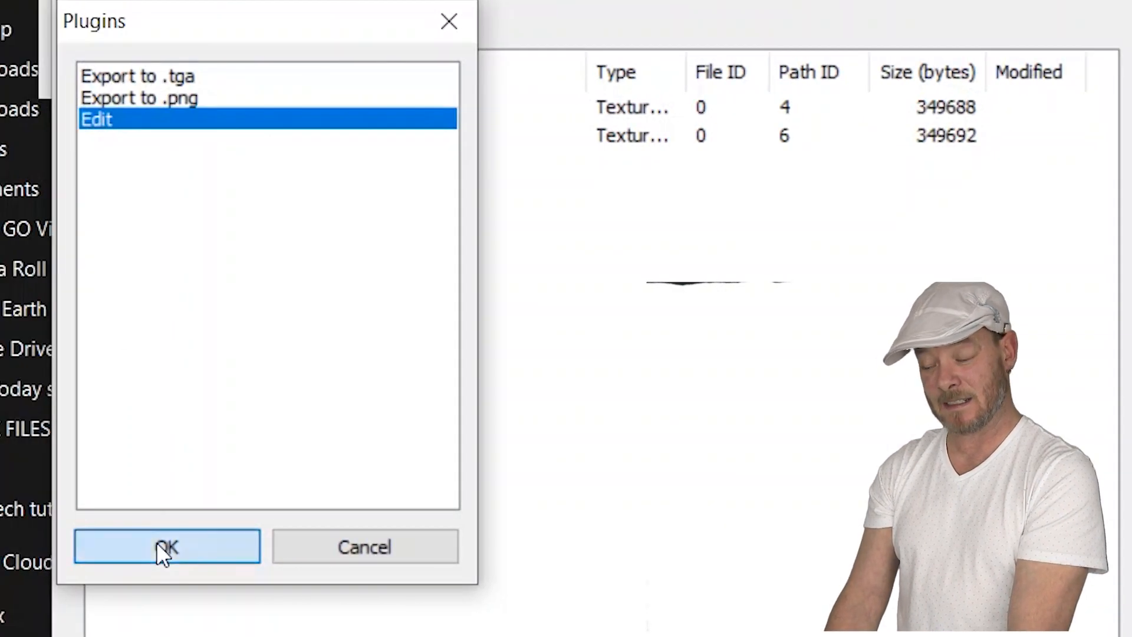
{"action": "left_click", "coordinate": [158, 546]}
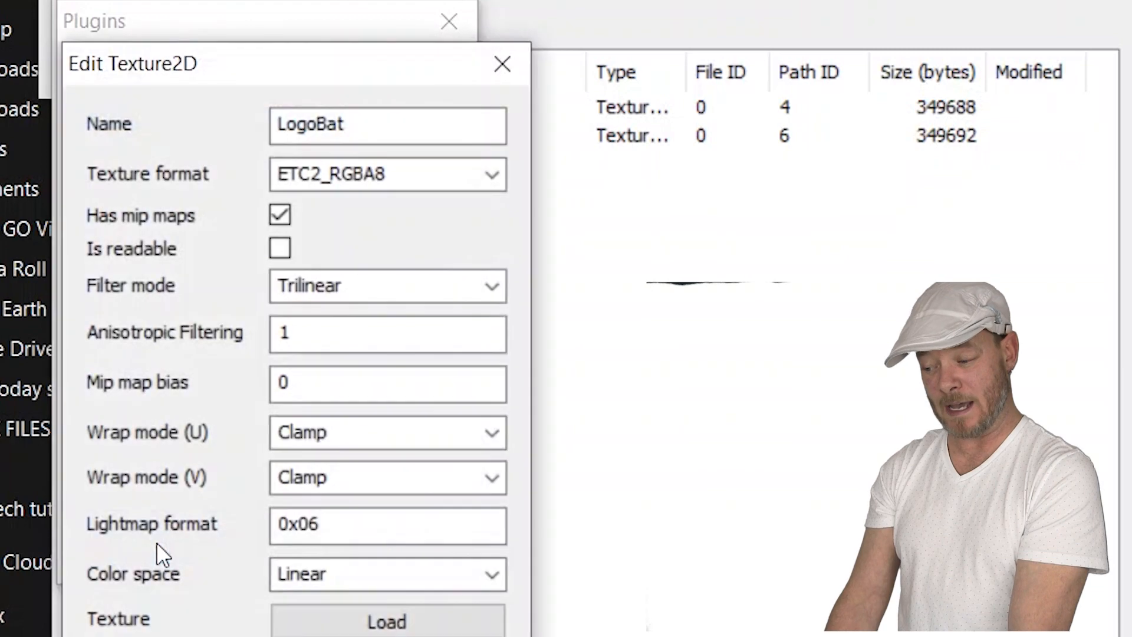
- Load LogoBat.png into the LogoBat texture and apply it with the Fast Perceptual quality setting
{"action": "left_click", "coordinate": [390, 624]}
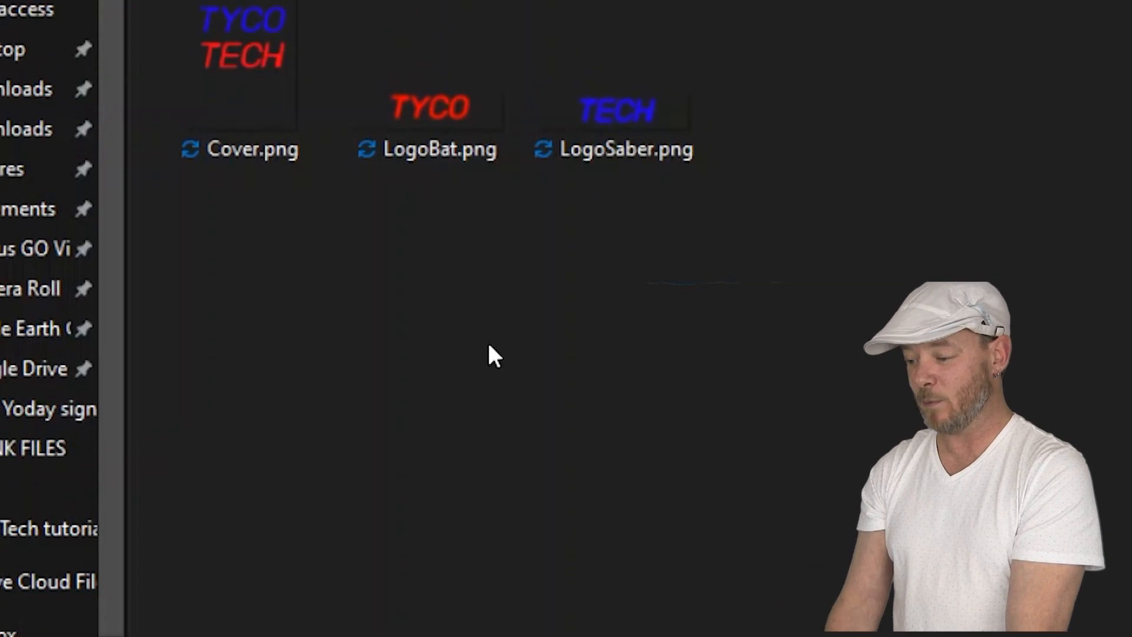
{"action": "double_click", "coordinate": [440, 107]}
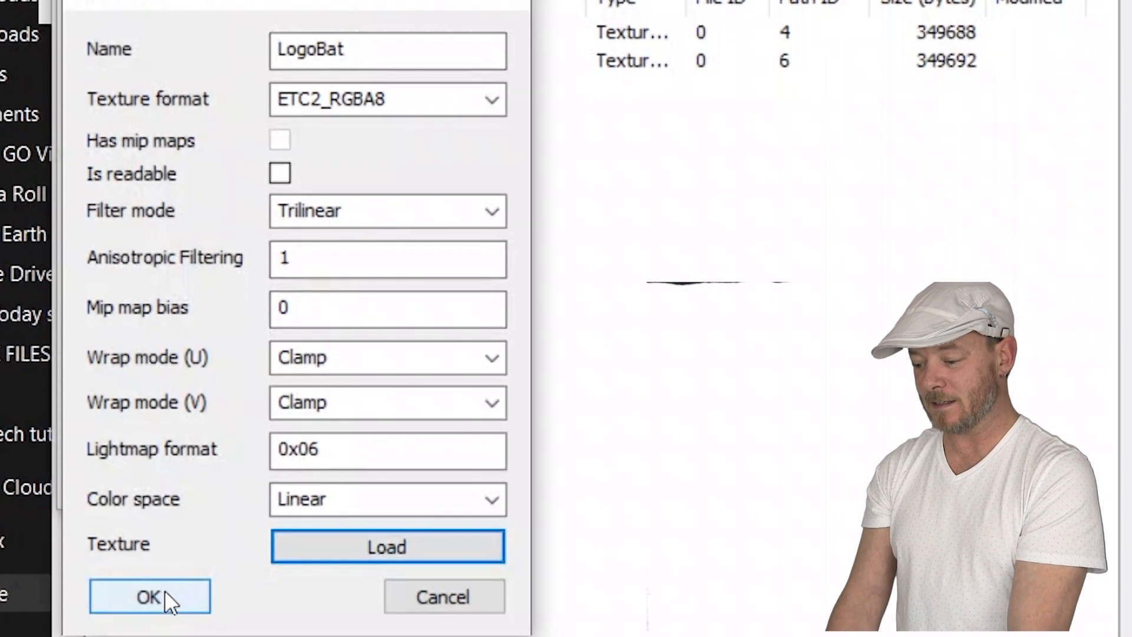
{"action": "left_click", "coordinate": [165, 593]}
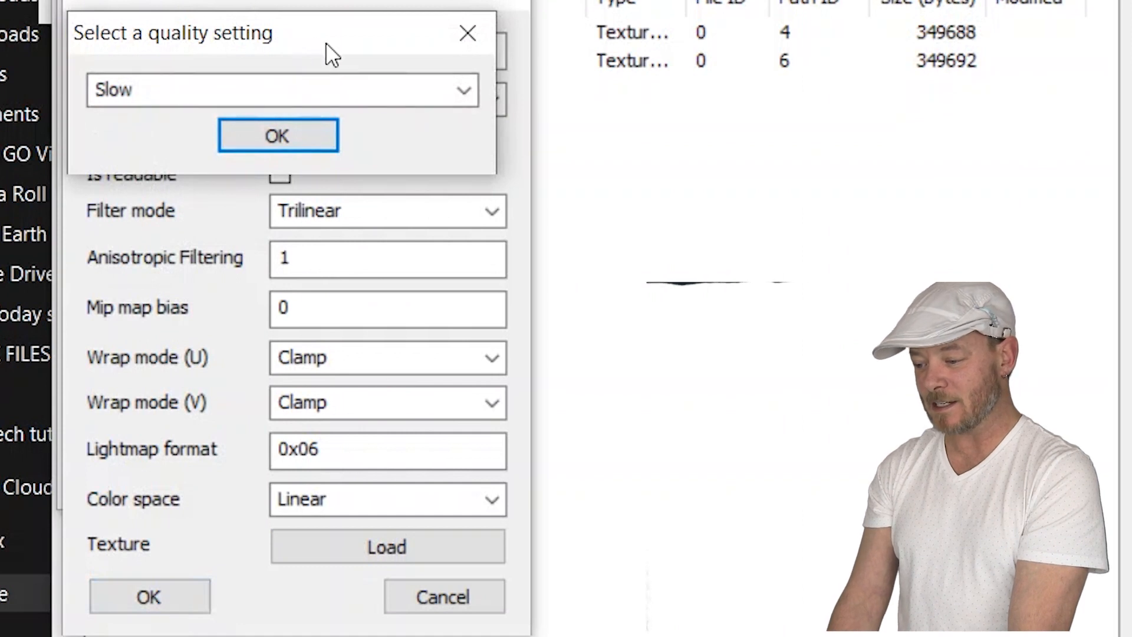
{"action": "left_click", "coordinate": [464, 90]}
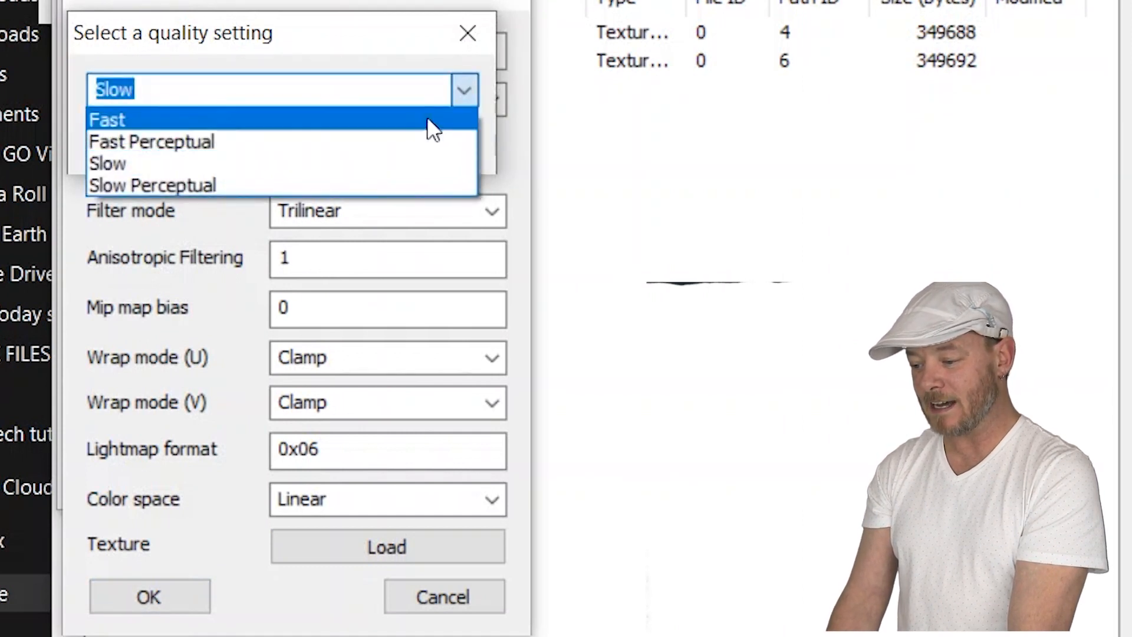
{"action": "left_click", "coordinate": [415, 142]}
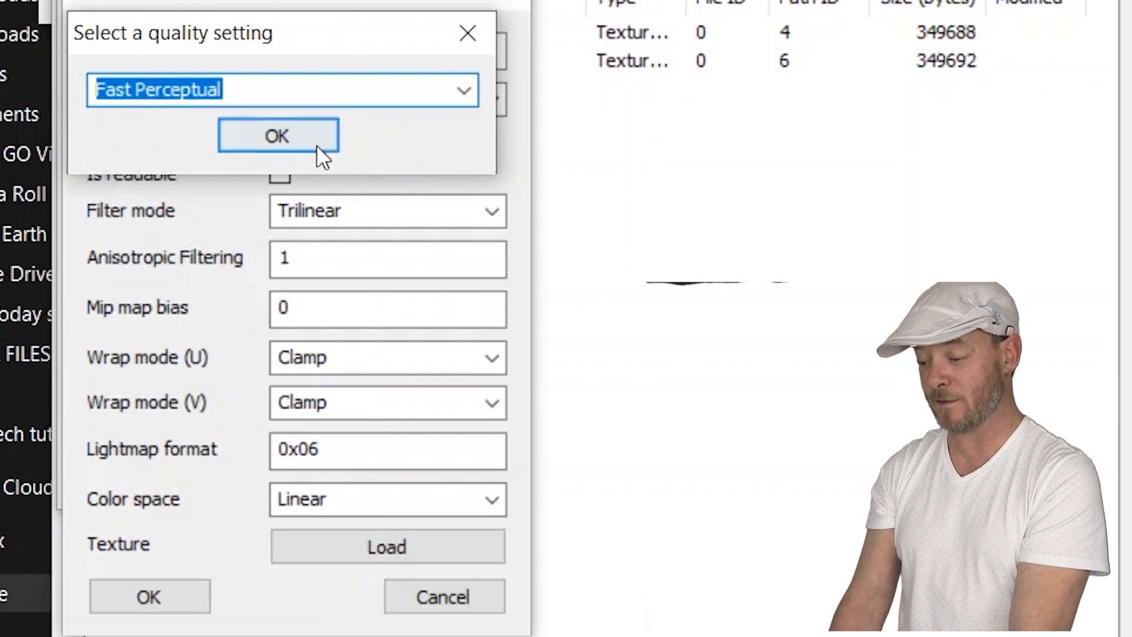
{"action": "left_click", "coordinate": [299, 144]}
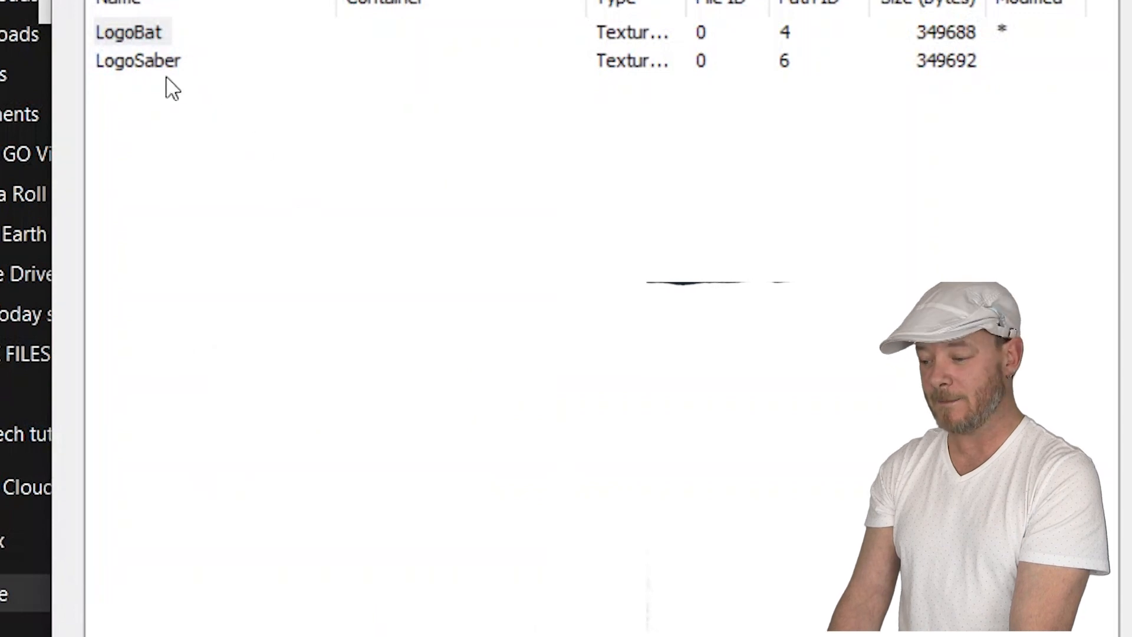
- Open the LogoSaber texture asset for editing with the Edit plugin
{"action": "left_click", "coordinate": [144, 63]}
{"action": "left_click", "coordinate": [144, 64]}
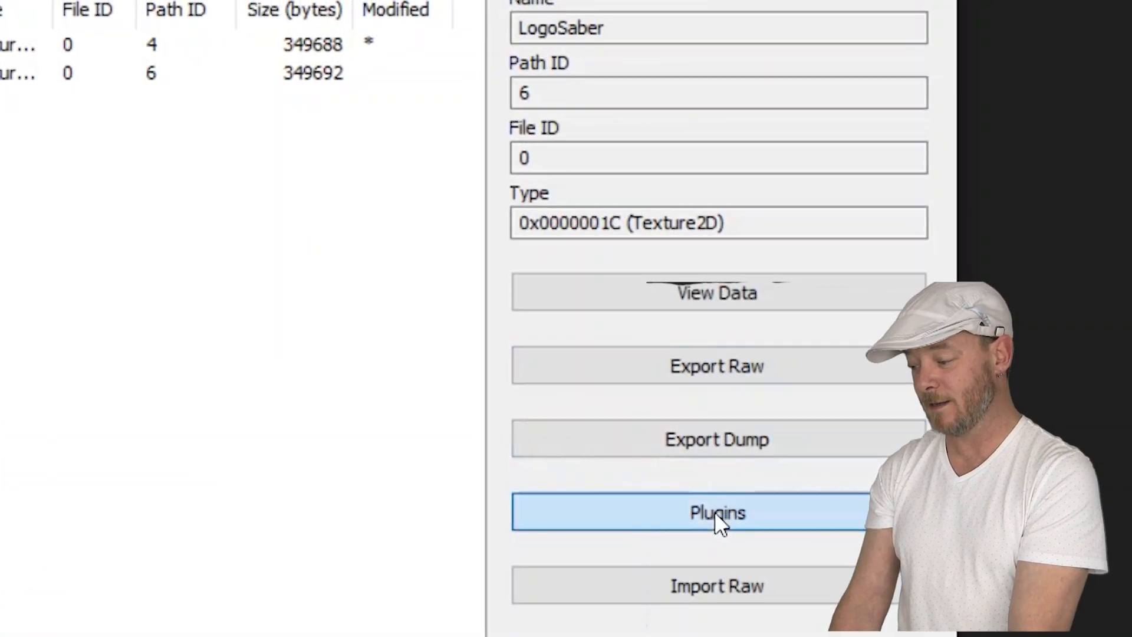
{"action": "left_click", "coordinate": [716, 514]}
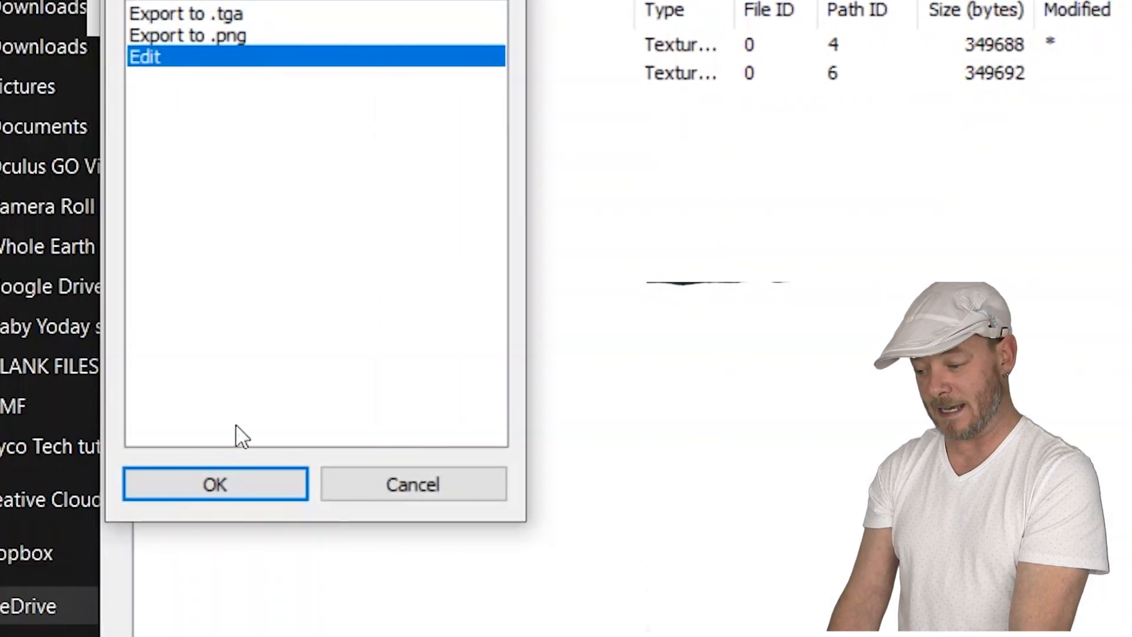
{"action": "left_click", "coordinate": [235, 491]}
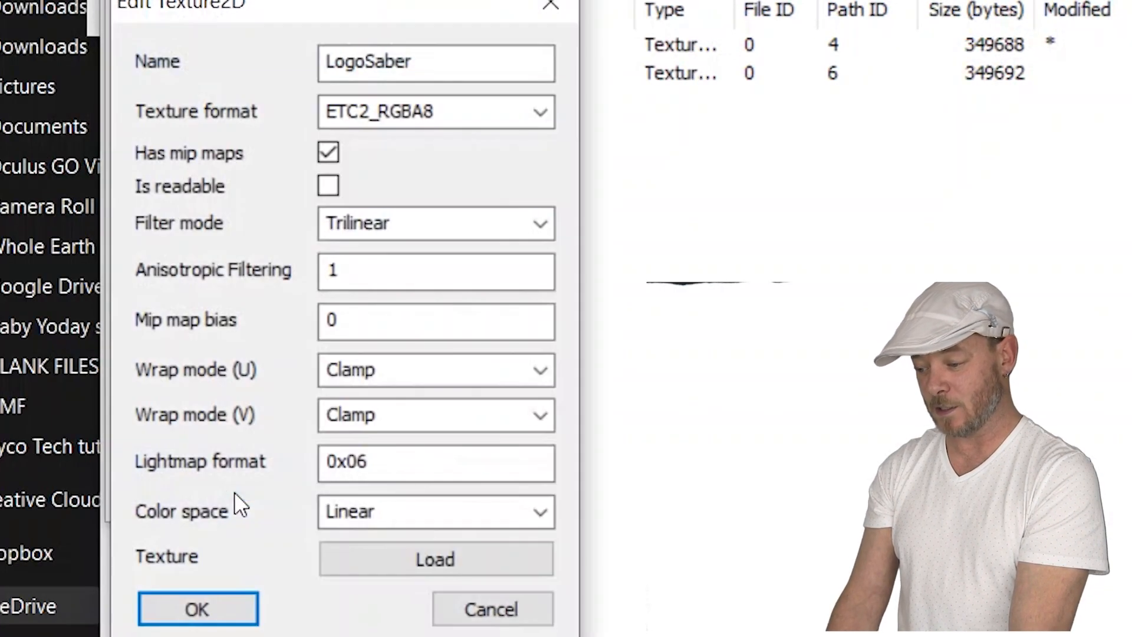
- Load LogoSaber.png into the LogoSaber texture and apply it with the Fast Perceptual quality setting
{"action": "left_click", "coordinate": [380, 560]}
{"action": "left_click", "coordinate": [607, 164]}
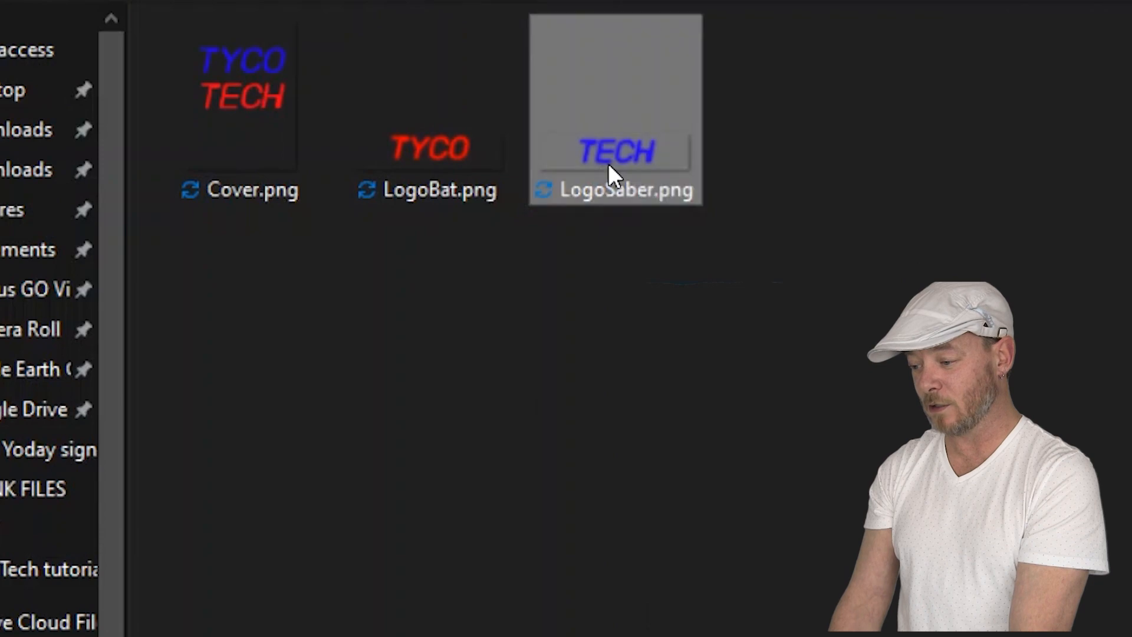
{"action": "double_click", "coordinate": [607, 164]}
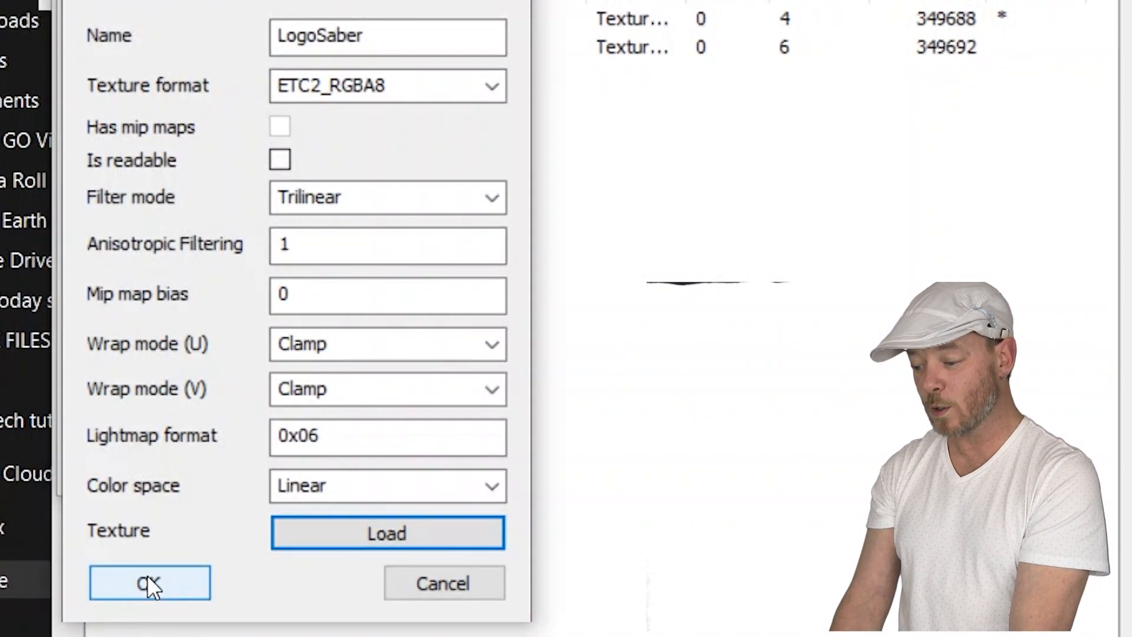
{"action": "left_click", "coordinate": [148, 582]}
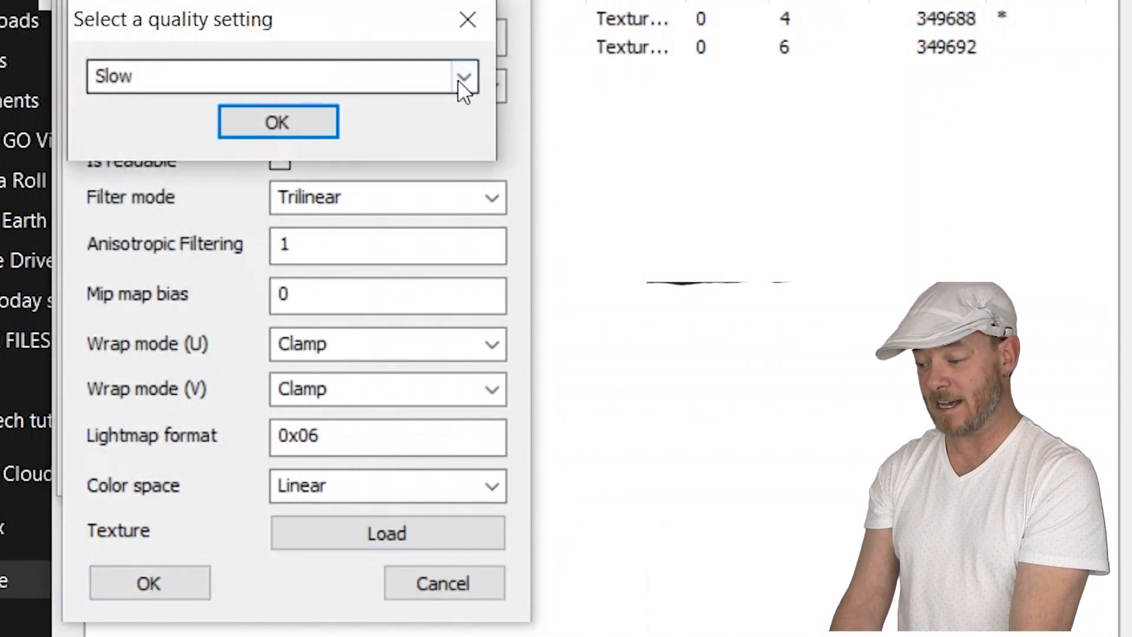
{"action": "left_click", "coordinate": [464, 77]}
{"action": "left_click", "coordinate": [443, 126]}
{"action": "left_click", "coordinate": [318, 124]}
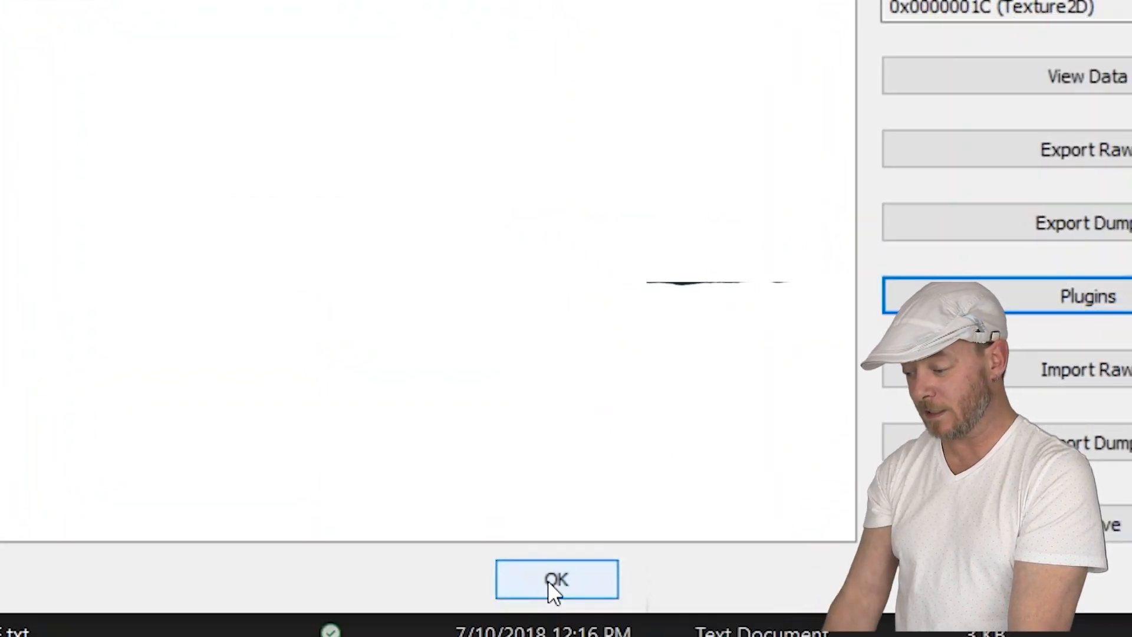
- Close the asset list and save the changes to a new file named tyco.assets
{"action": "left_click", "coordinate": [556, 579]}
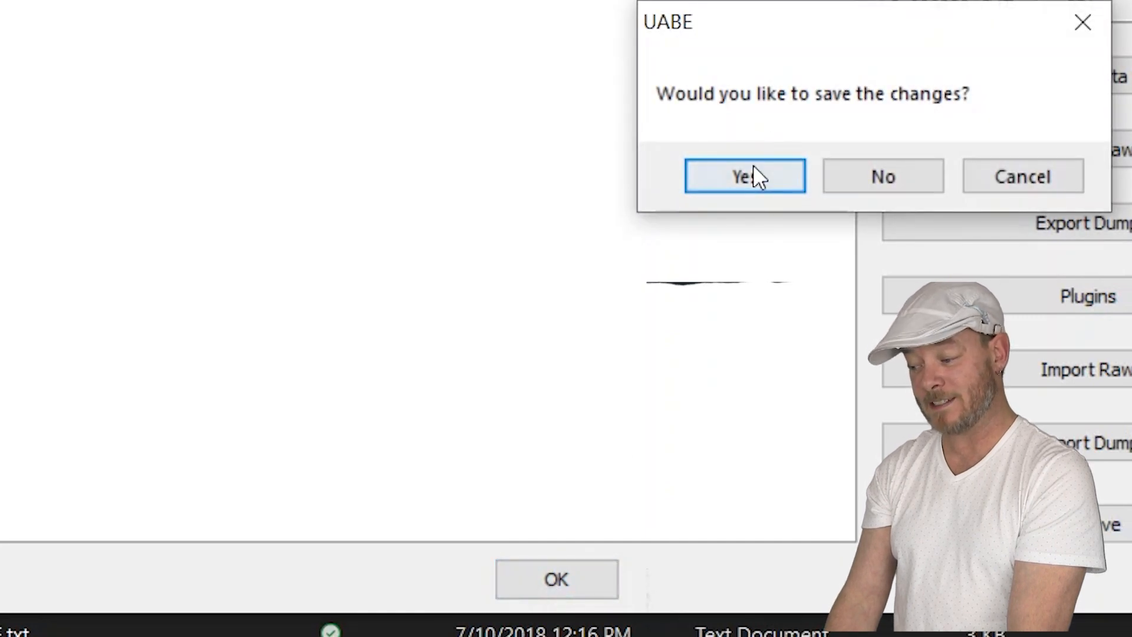
{"action": "left_click", "coordinate": [753, 165]}
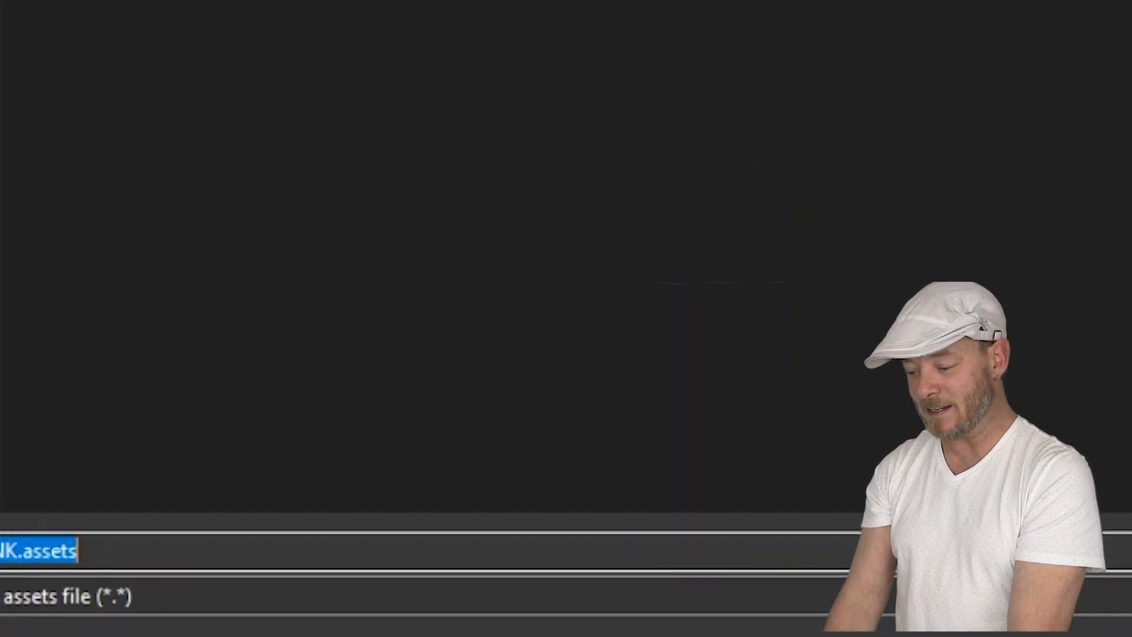
{"action": "left_click_drag", "start_coordinate": [213, 509], "coordinate": [29, 511]}
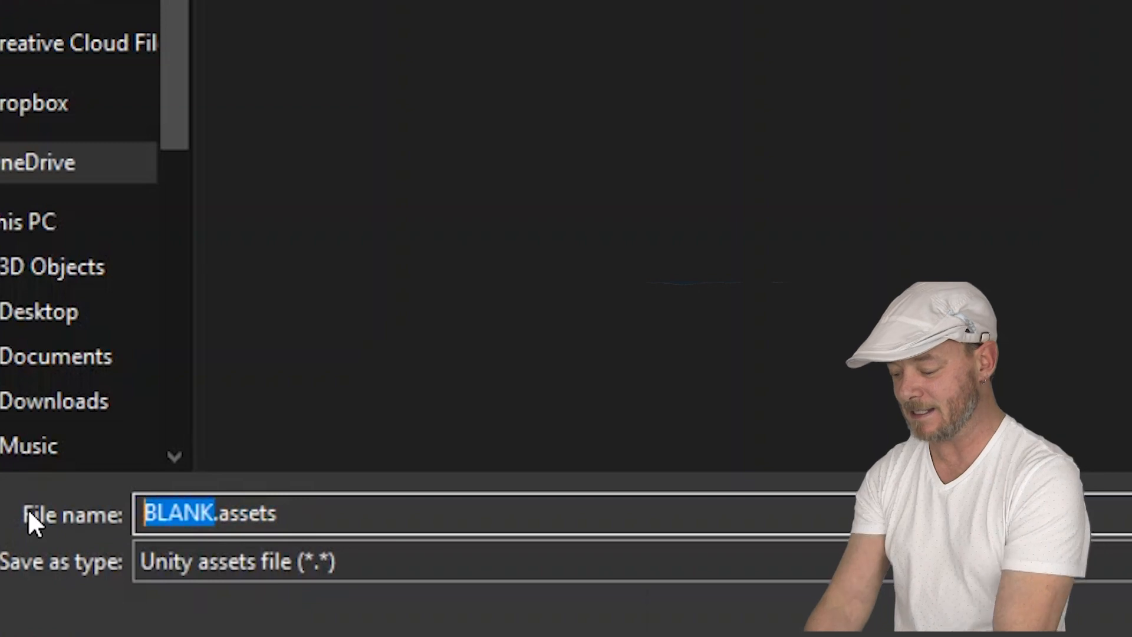
{"action": "type", "text": "tyco"}
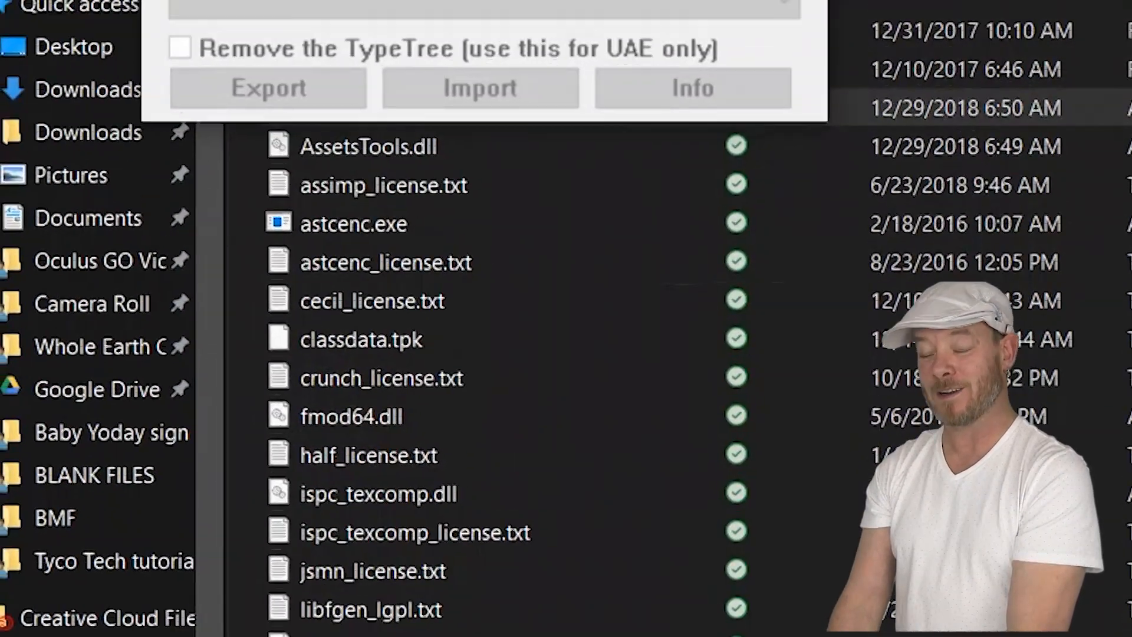
- Open tyco.assets and export the LogoBat texture as raw data over the existing LogoBat.dat in the Tyco Tech tutorial folder
{"action": "left_click", "coordinate": [204, 184]}
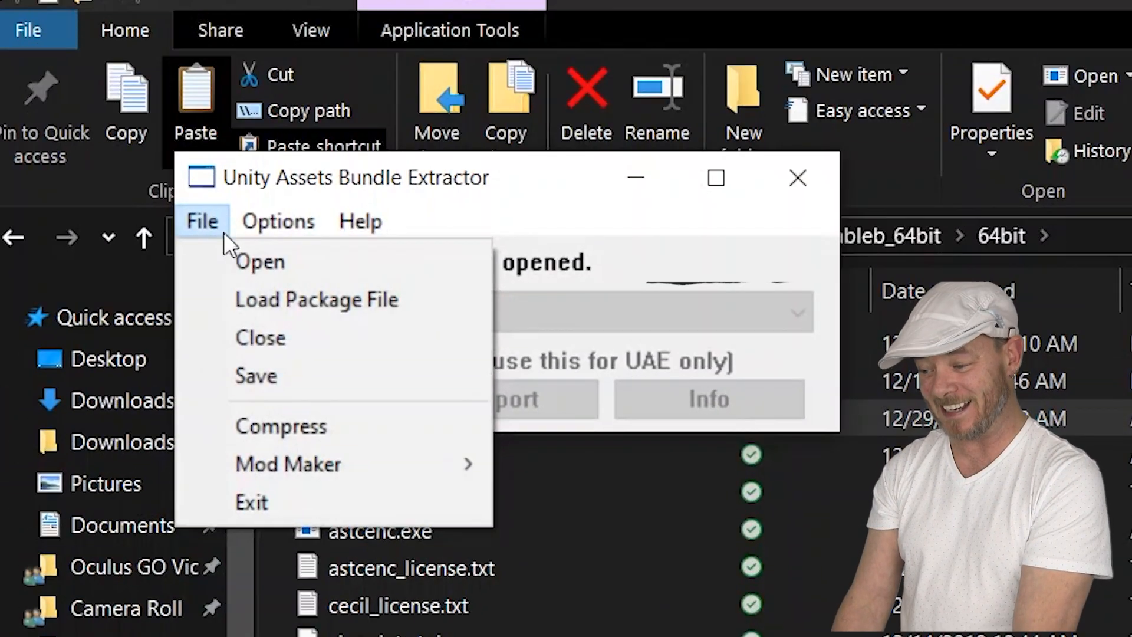
{"action": "left_click", "coordinate": [231, 247]}
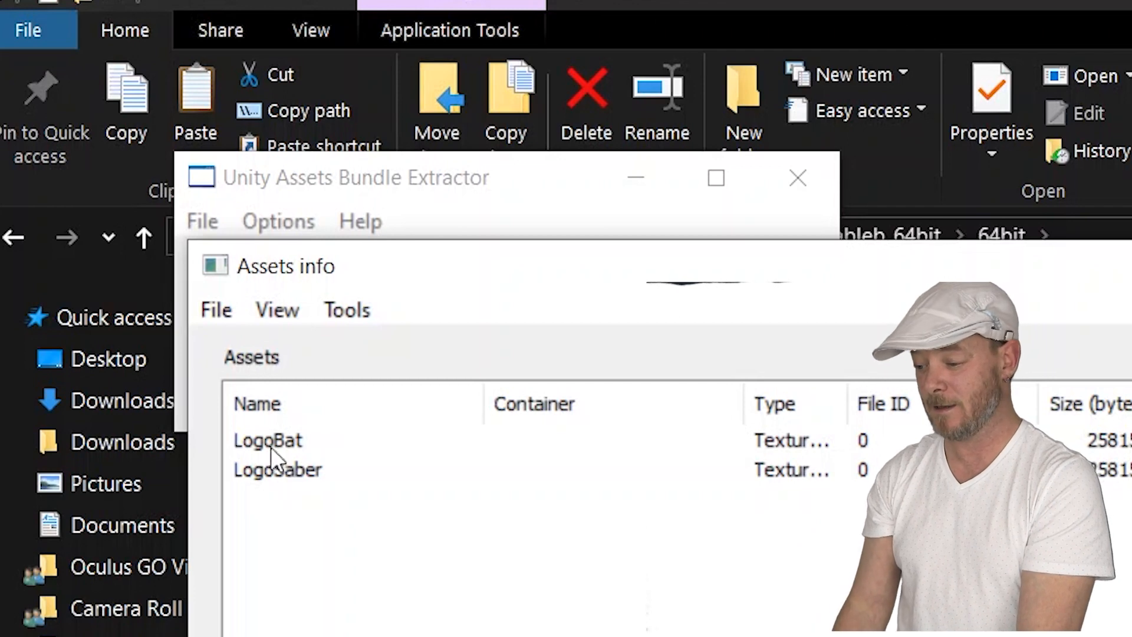
{"action": "left_click", "coordinate": [269, 442]}
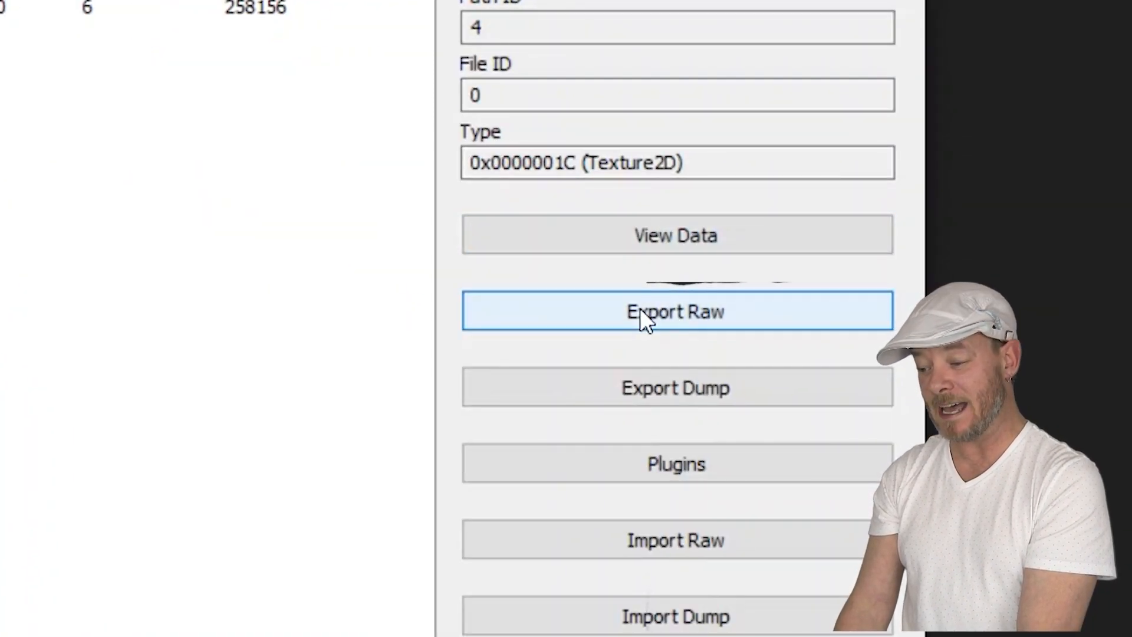
{"action": "left_click", "coordinate": [646, 323]}
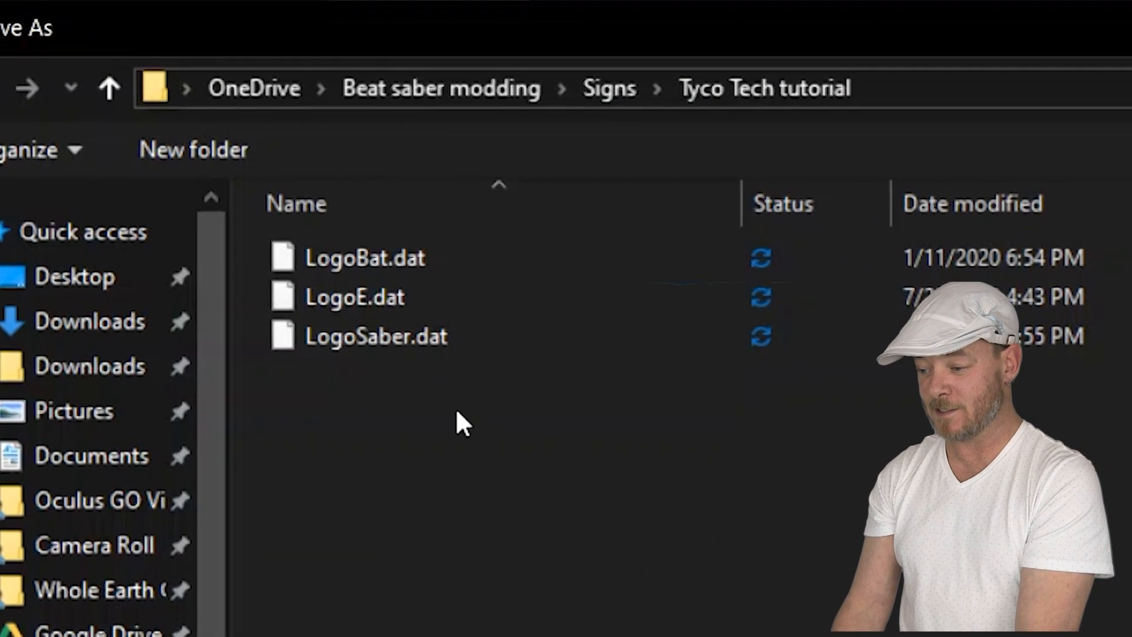
{"action": "left_click", "coordinate": [321, 240]}
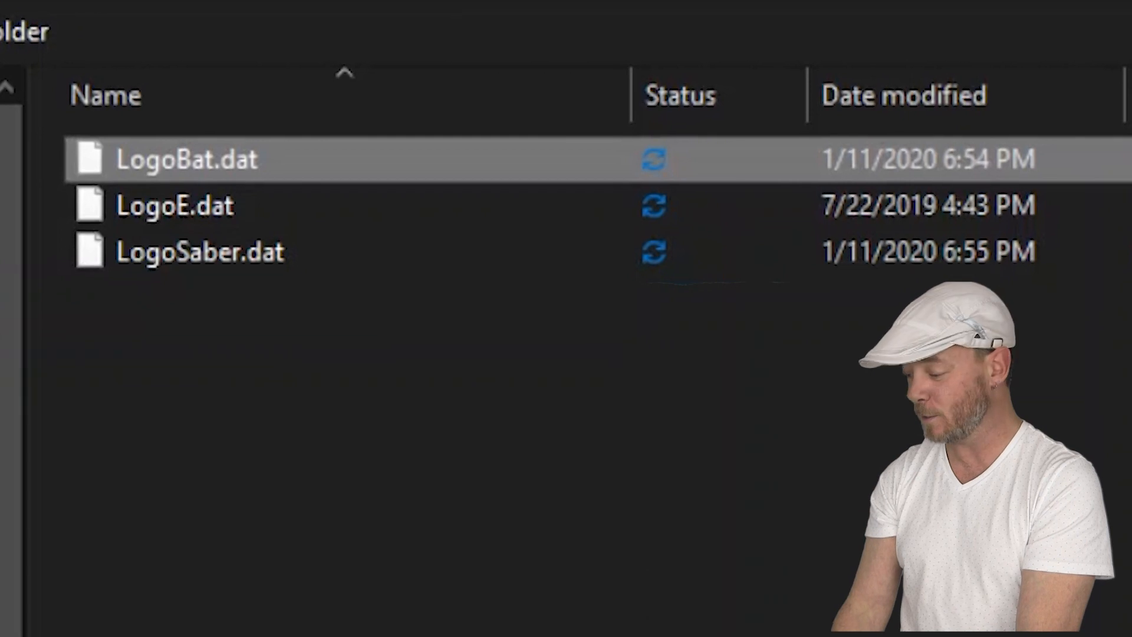
{"action": "key", "text": "Return"}
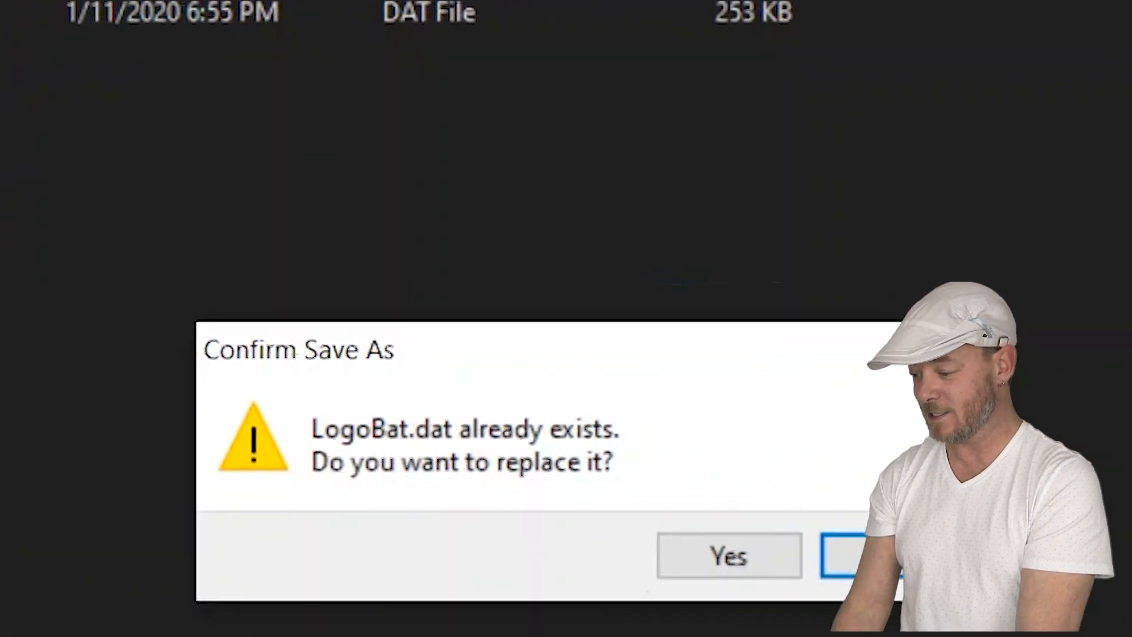
{"action": "left_click", "coordinate": [646, 546]}
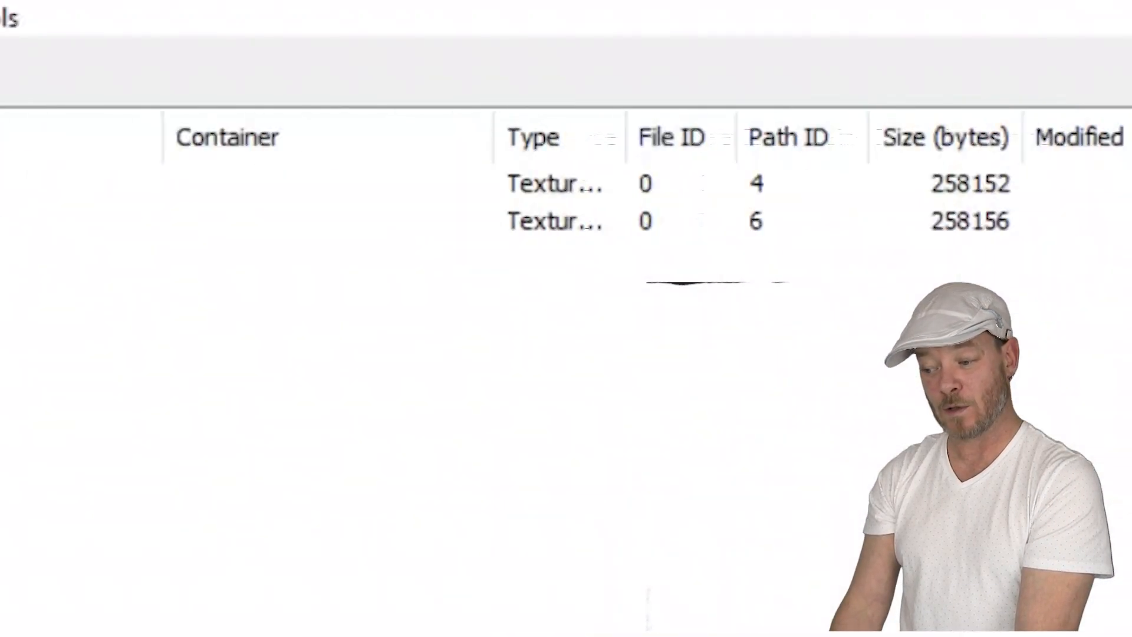
- Export the LogoSaber texture as raw data over the existing LogoSaber.dat
{"action": "left_click", "coordinate": [187, 225]}
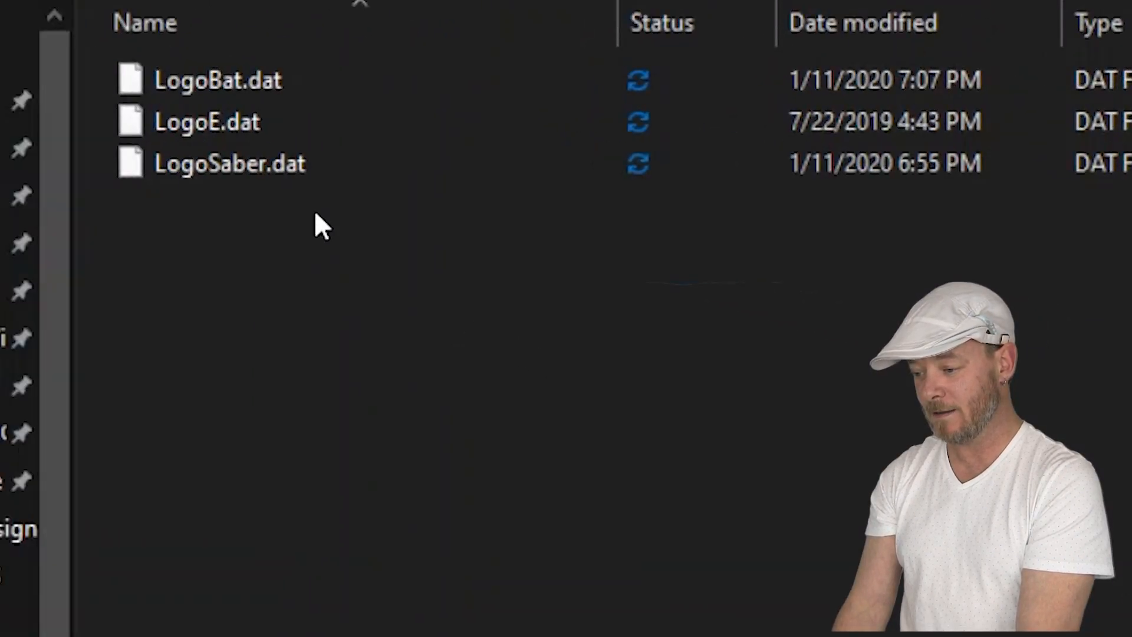
{"action": "left_click", "coordinate": [241, 160]}
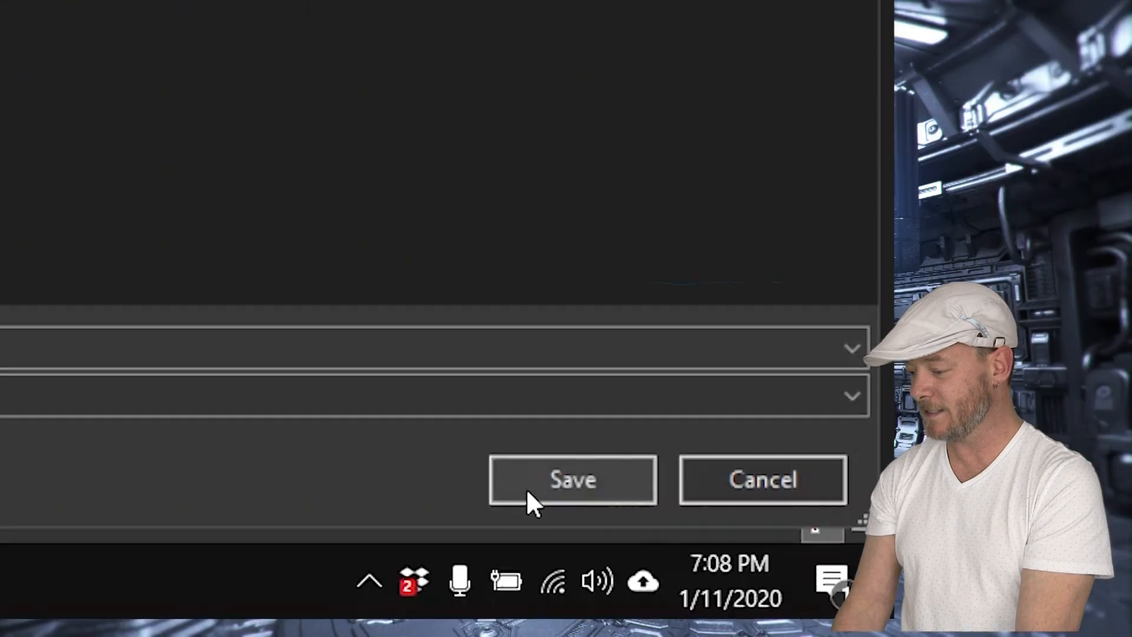
{"action": "left_click", "coordinate": [526, 489]}
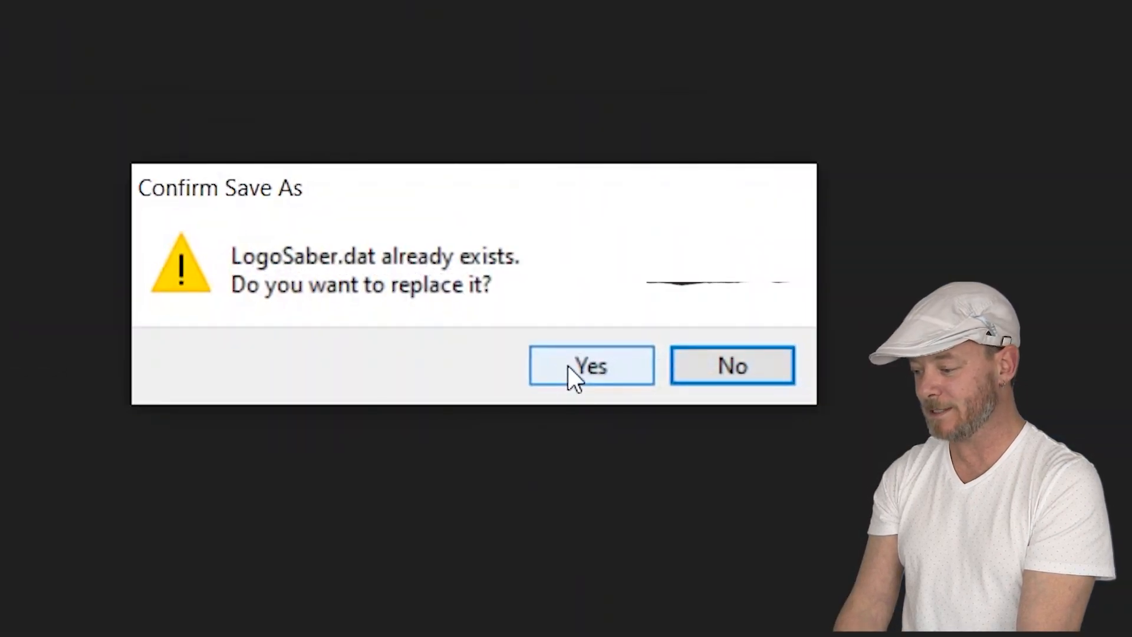
{"action": "left_click", "coordinate": [568, 367]}
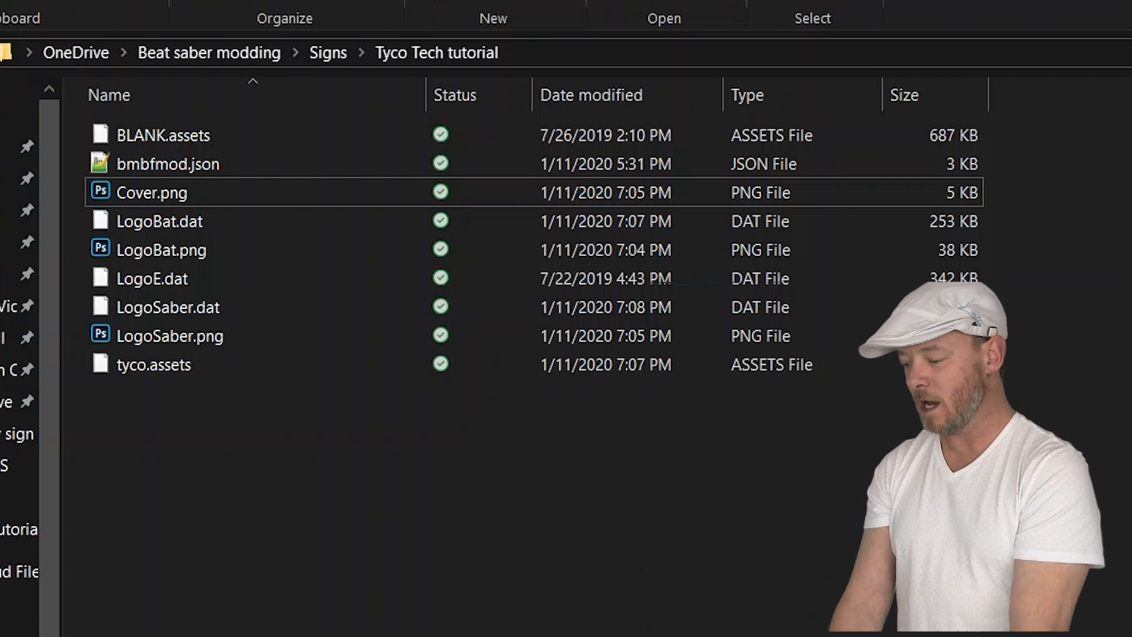
- Open bmbfmod.json from the Tyco Tech tutorial folder in Notepad++ and review it from the cover image entries to the mod details
{"action": "double_click", "coordinate": [192, 158]}
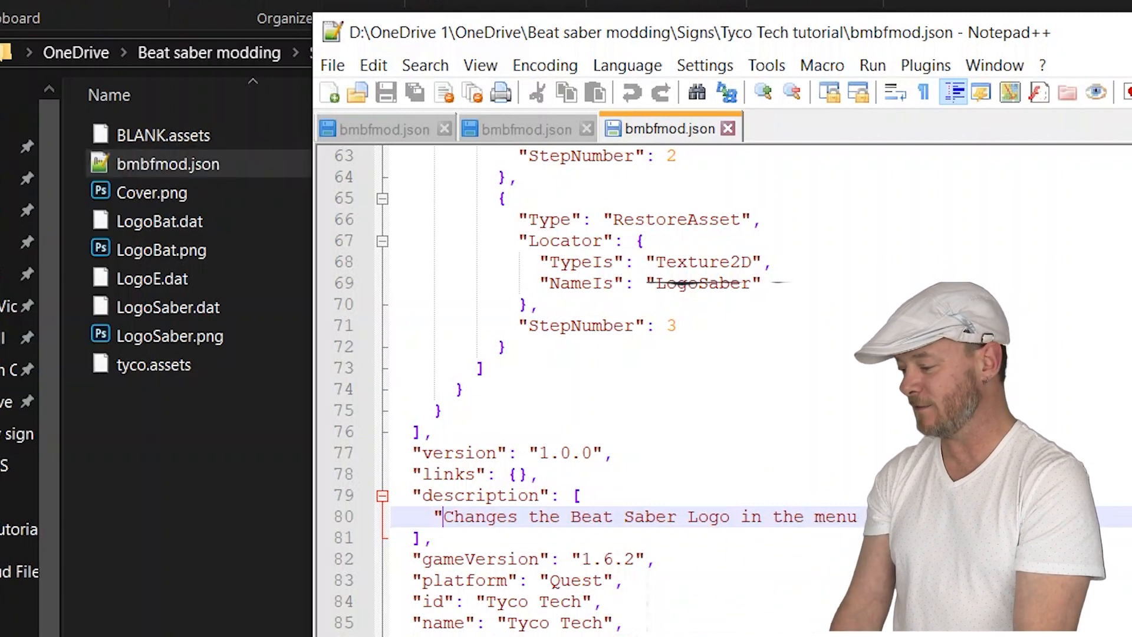
{"action": "scroll", "coordinate": [590, 383], "scroll_direction": "up", "scroll_amount": 20}
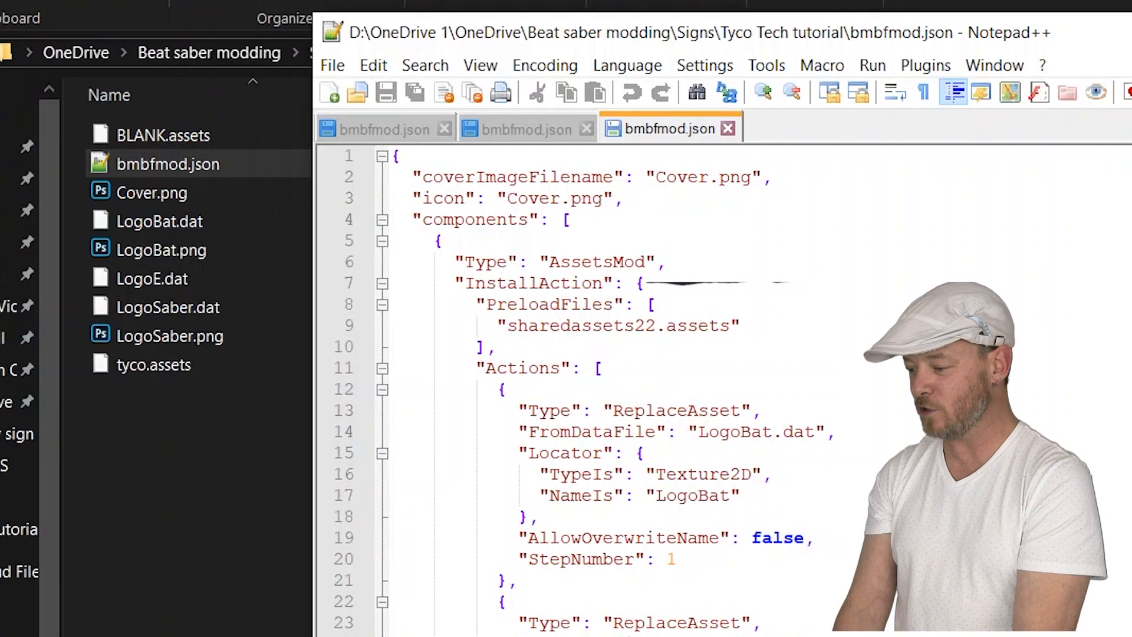
{"action": "scroll", "coordinate": [590, 383], "scroll_direction": "down", "scroll_amount": 20}
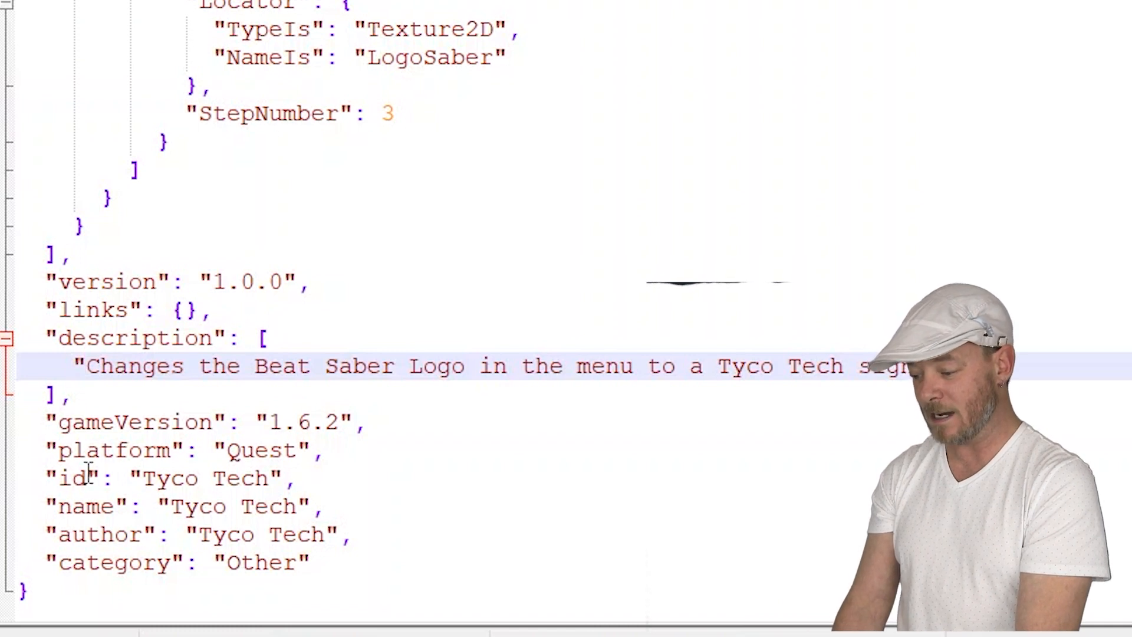
- Change the mod's id and name values in bmbfmod.json to "Tyco Tech tut"
{"action": "left_click", "coordinate": [274, 479]}
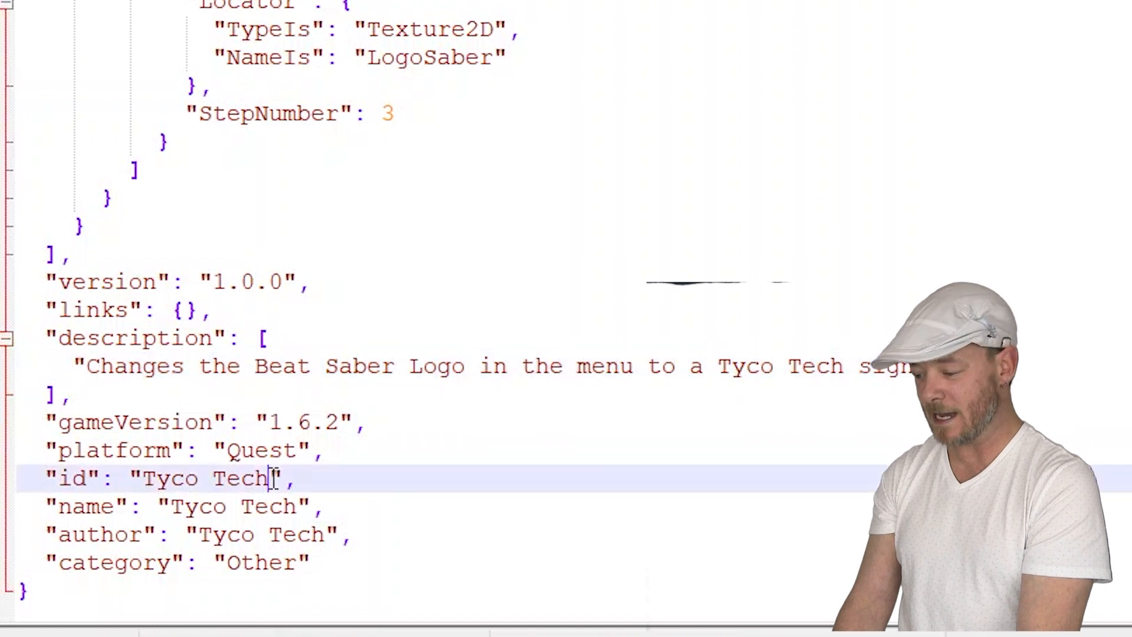
{"action": "type", "text": "tut"}
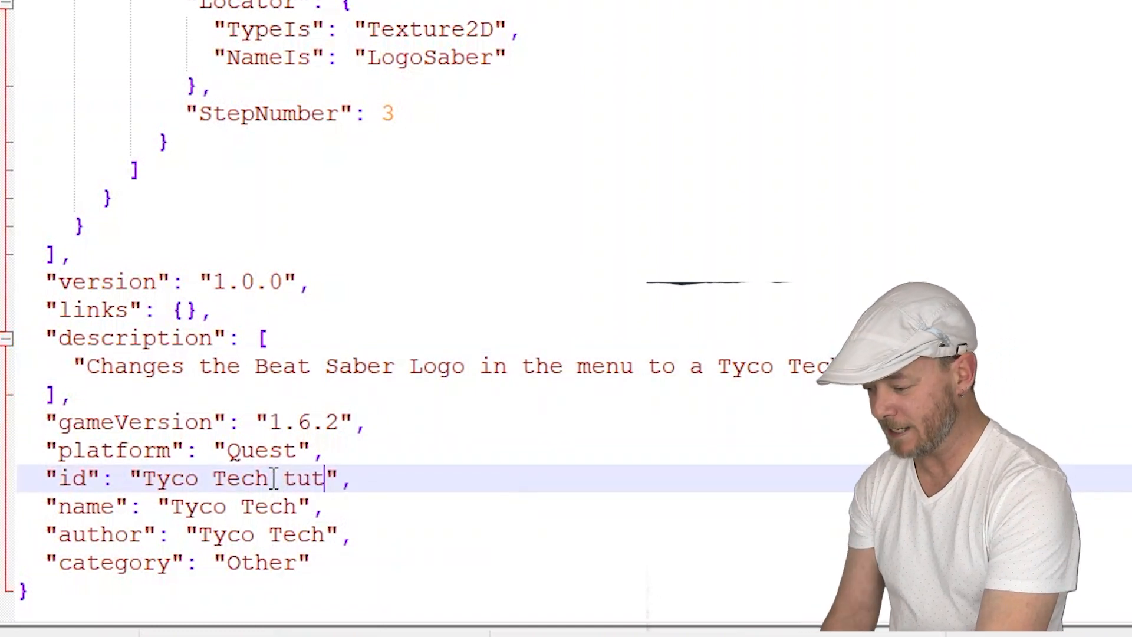
{"action": "left_click", "coordinate": [299, 507]}
{"action": "type", "text": "tut"}
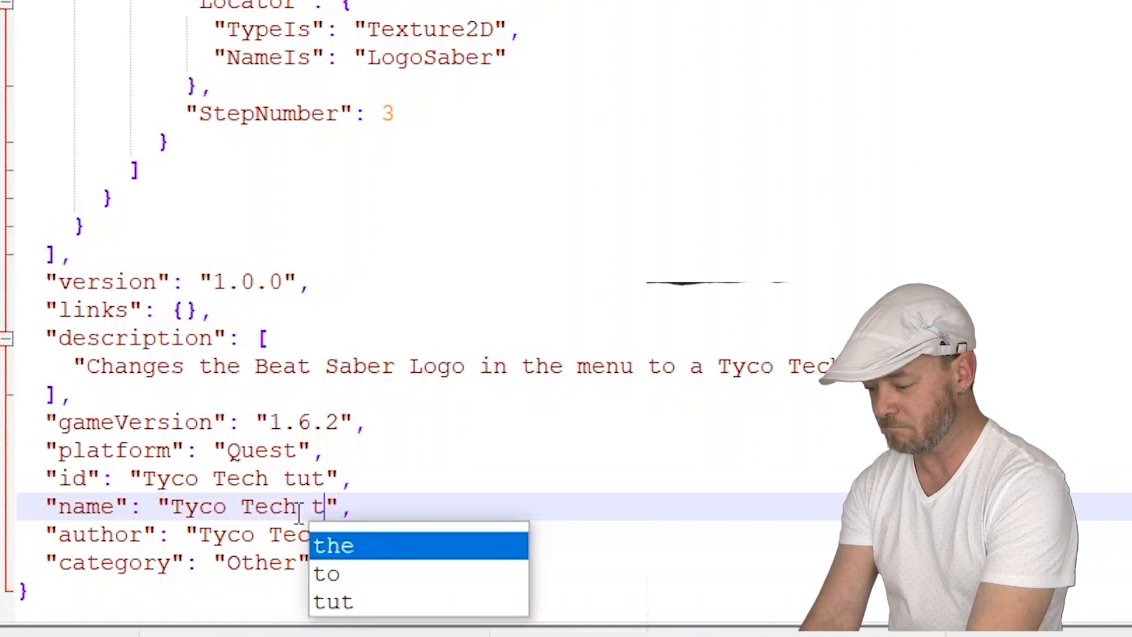
{"action": "left_click", "coordinate": [268, 535]}
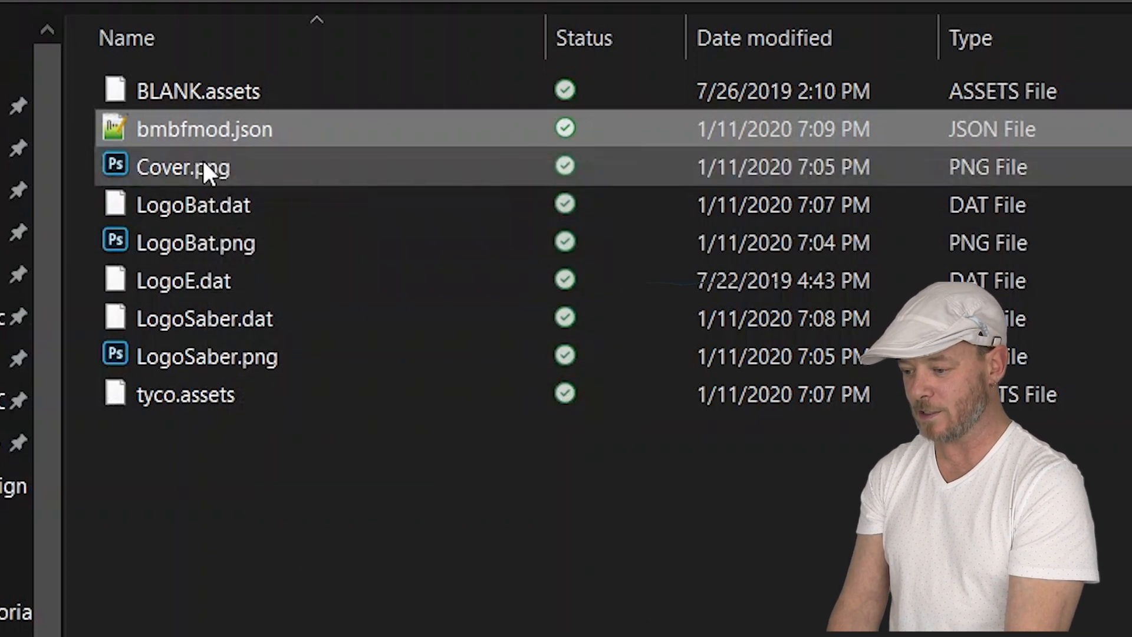
- Compress bmbfmod.json, Cover.png, LogoBat.dat, LogoE.dat and LogoSaber.dat with 7-Zip into Tyco Tech tutorial.zip in the same folder
{"action": "left_click", "coordinate": [202, 159], "text": "ctrl"}
{"action": "left_click", "coordinate": [203, 206], "text": "ctrl"}
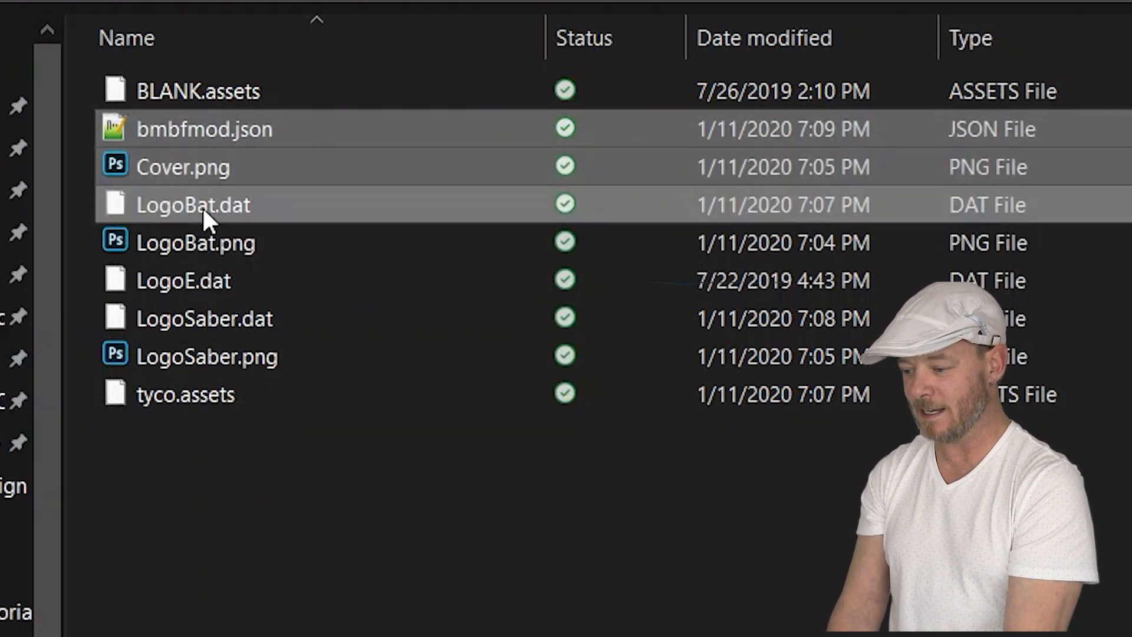
{"action": "left_click", "coordinate": [199, 285], "text": "ctrl"}
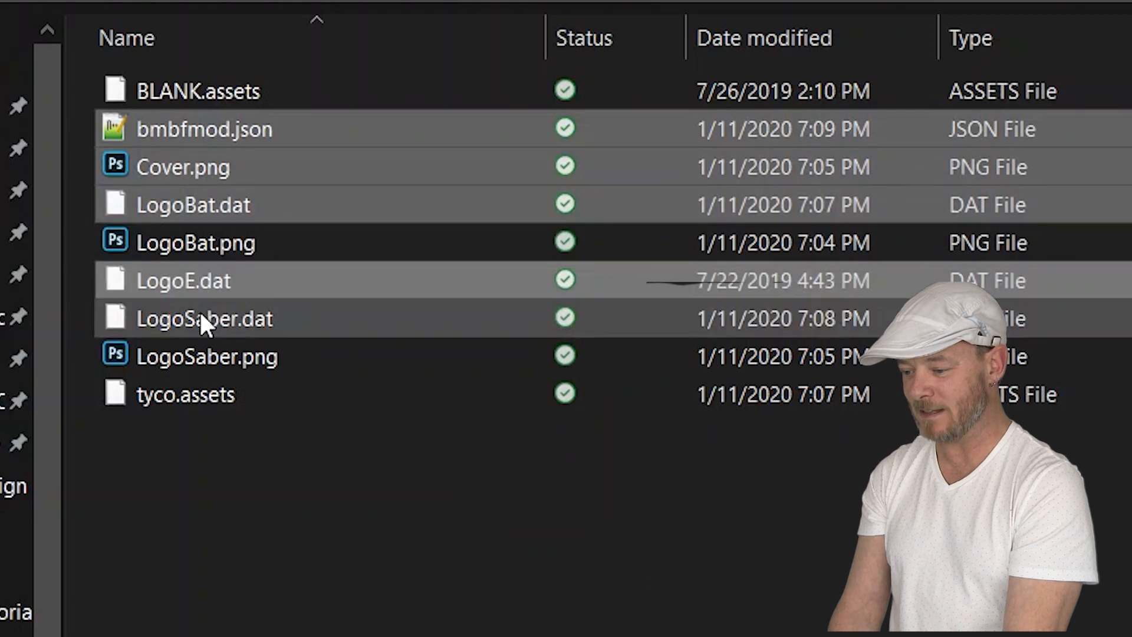
{"action": "left_click", "coordinate": [199, 310], "text": "ctrl"}
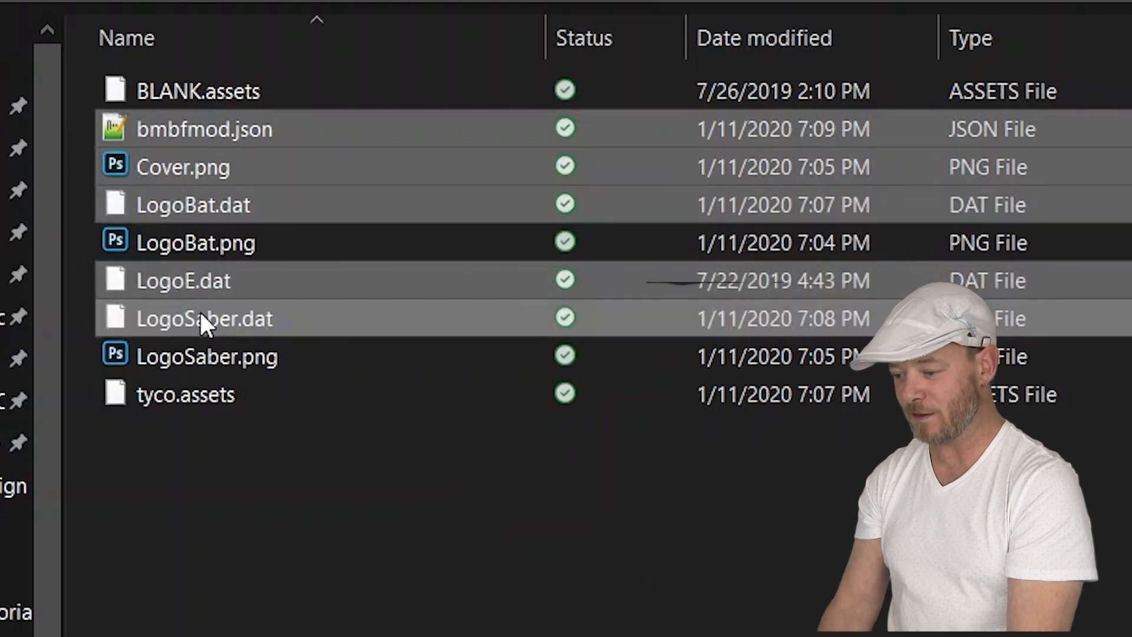
{"action": "right_click", "coordinate": [199, 310]}
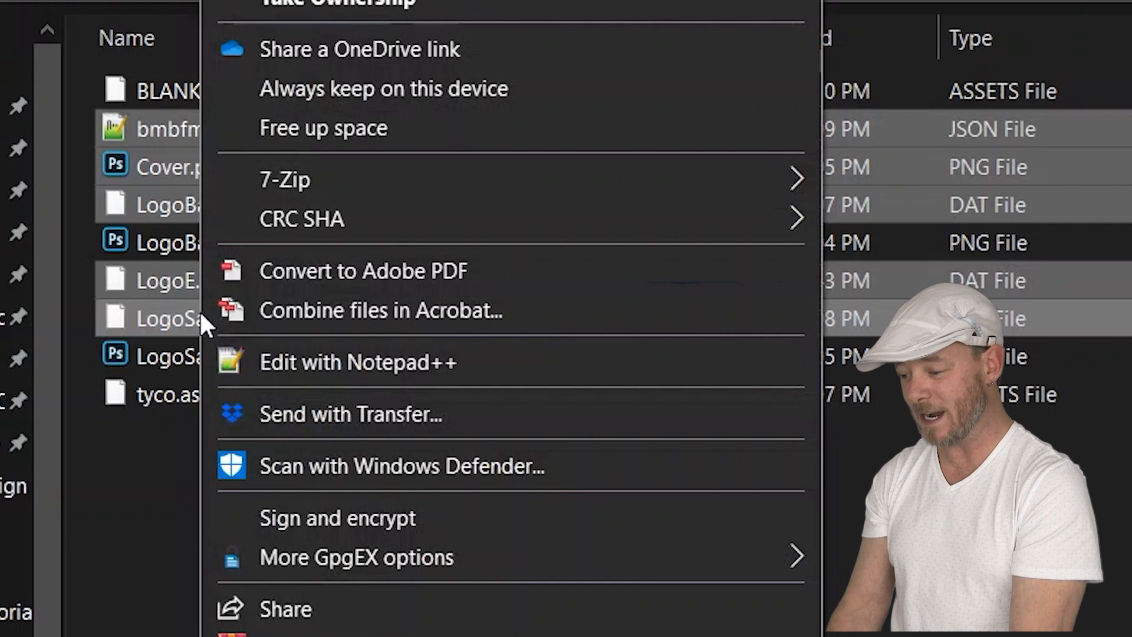
{"action": "mouse_move", "coordinate": [615, 160]}
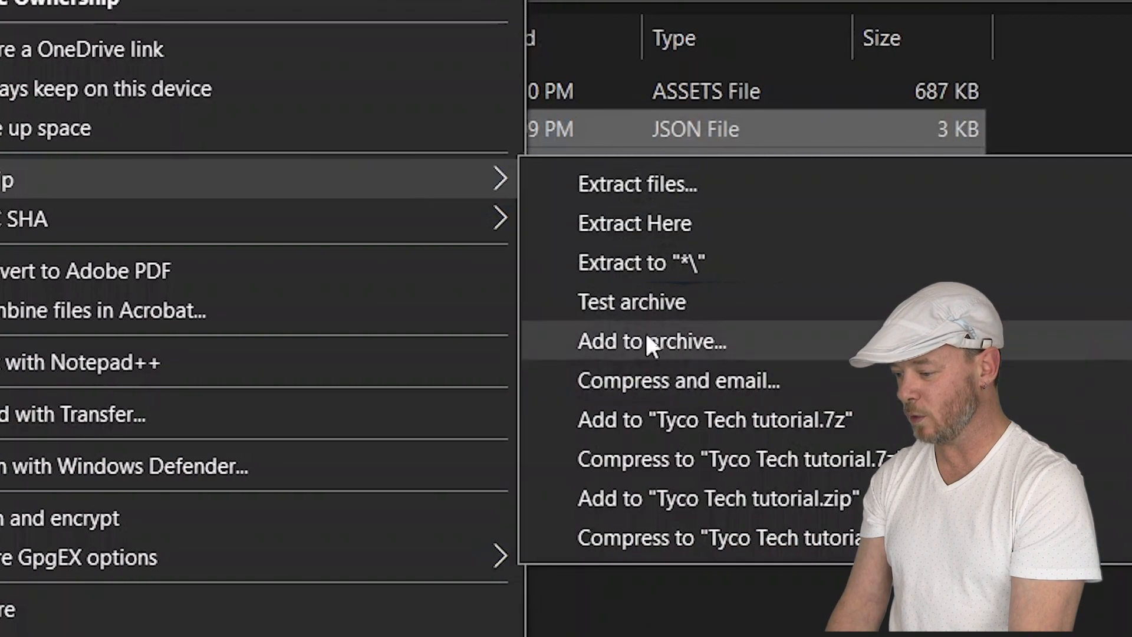
{"action": "left_click", "coordinate": [639, 339]}
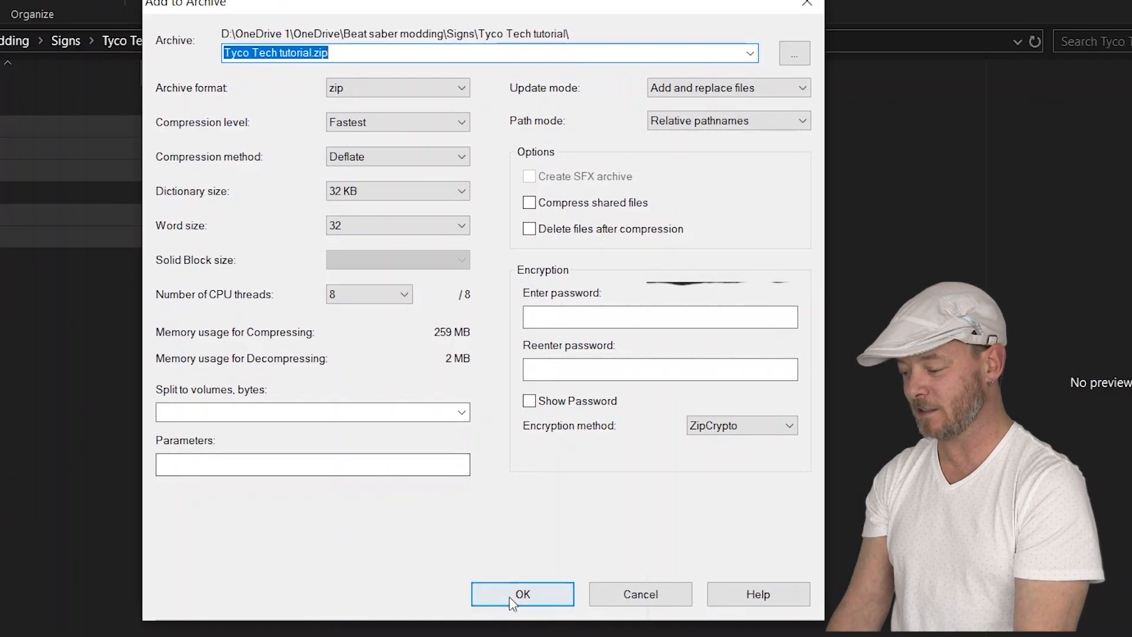
{"action": "left_click", "coordinate": [511, 595]}
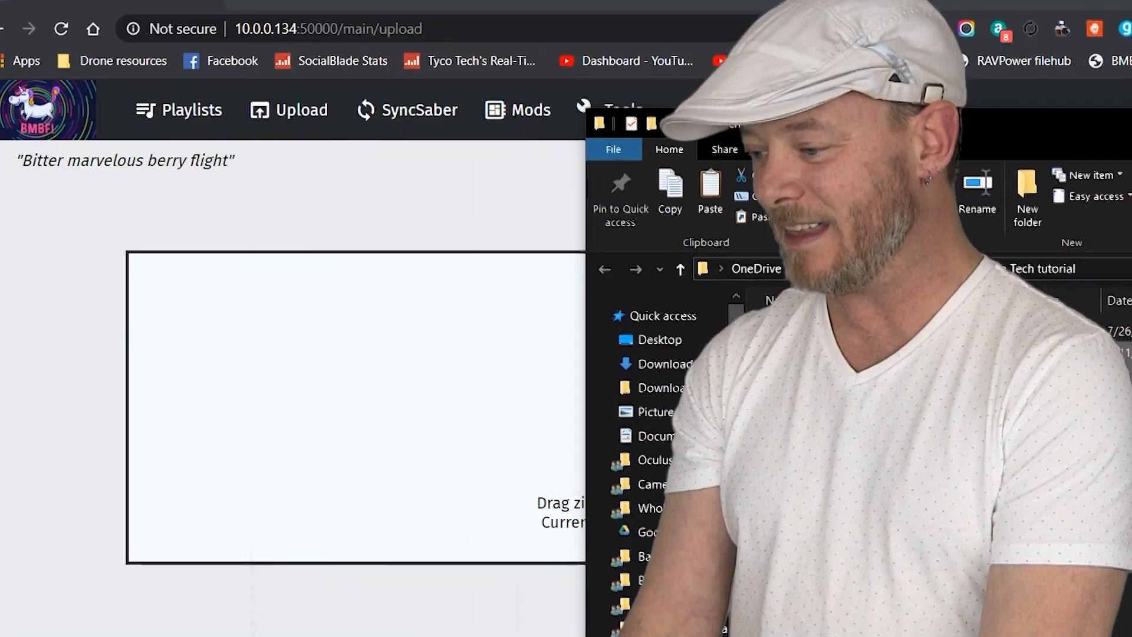
- Upload the Tyco Tech tutorial zip archive from the tutorial folder to the BMBF upload page and sync it to Beat Saber
{"action": "left_click_drag", "start_coordinate": [825, 120], "coordinate": [842, 129]}
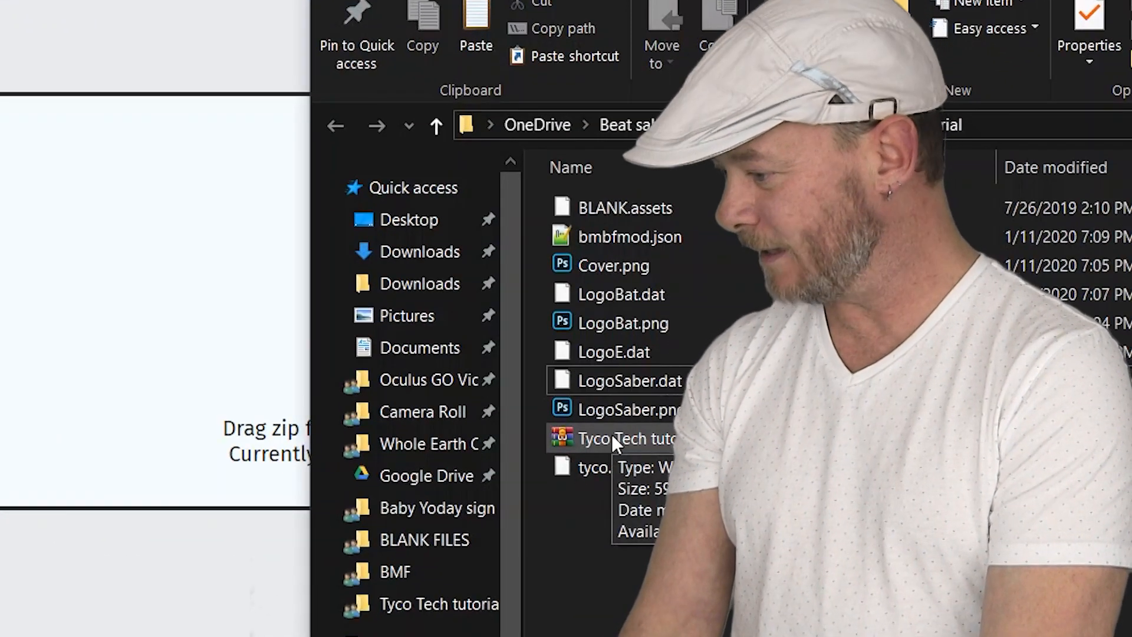
{"action": "left_click_drag", "start_coordinate": [611, 434], "coordinate": [181, 415]}
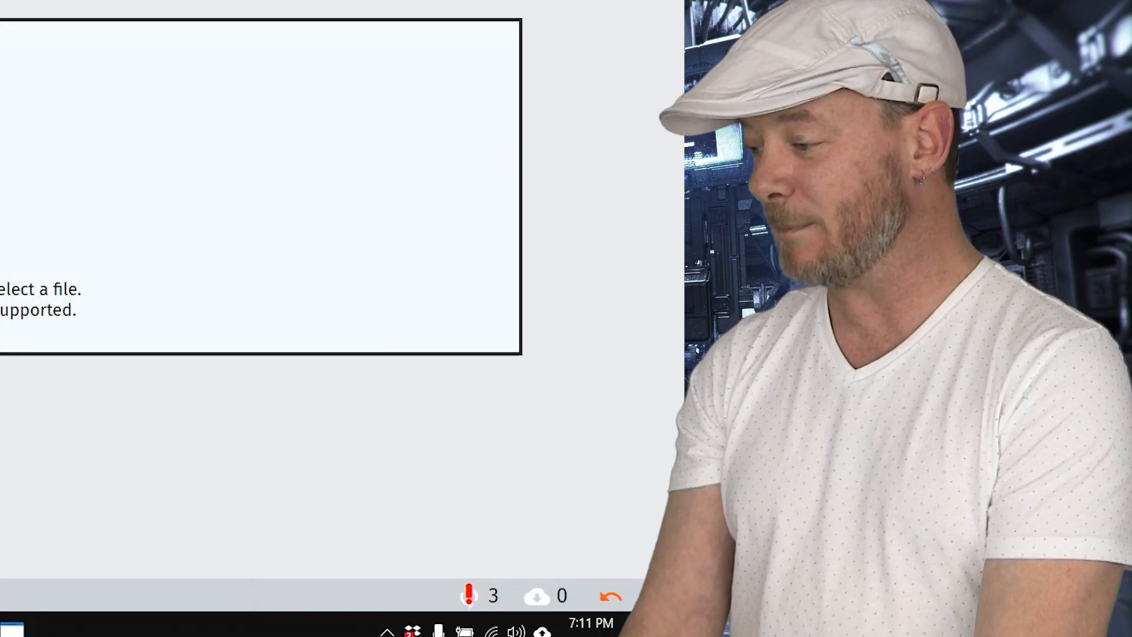
{"action": "left_click", "coordinate": [652, 34]}
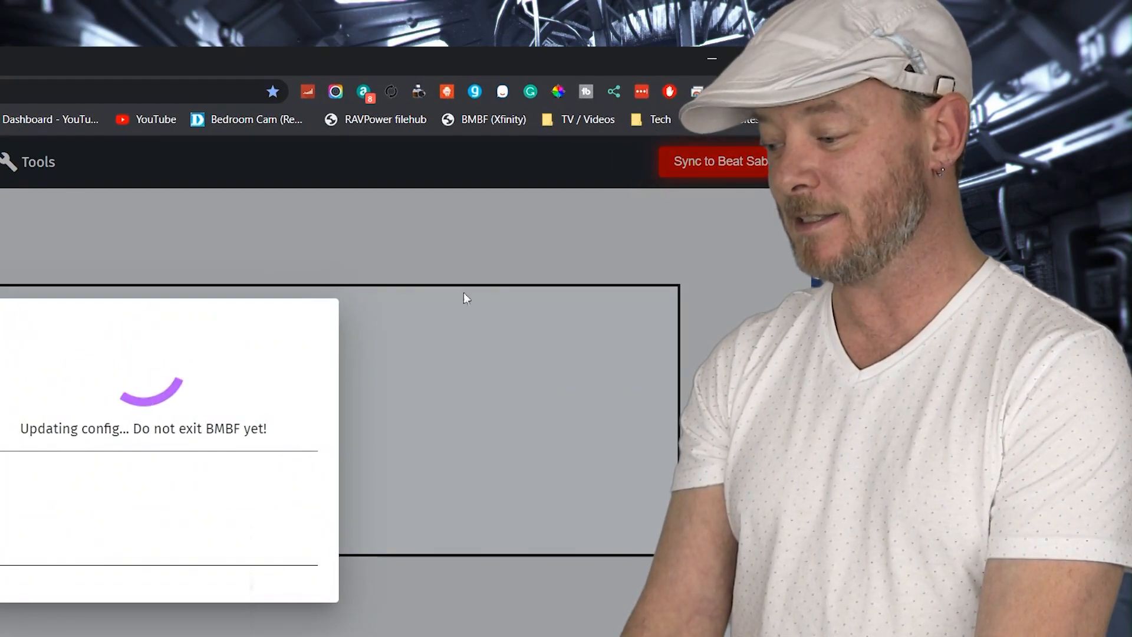